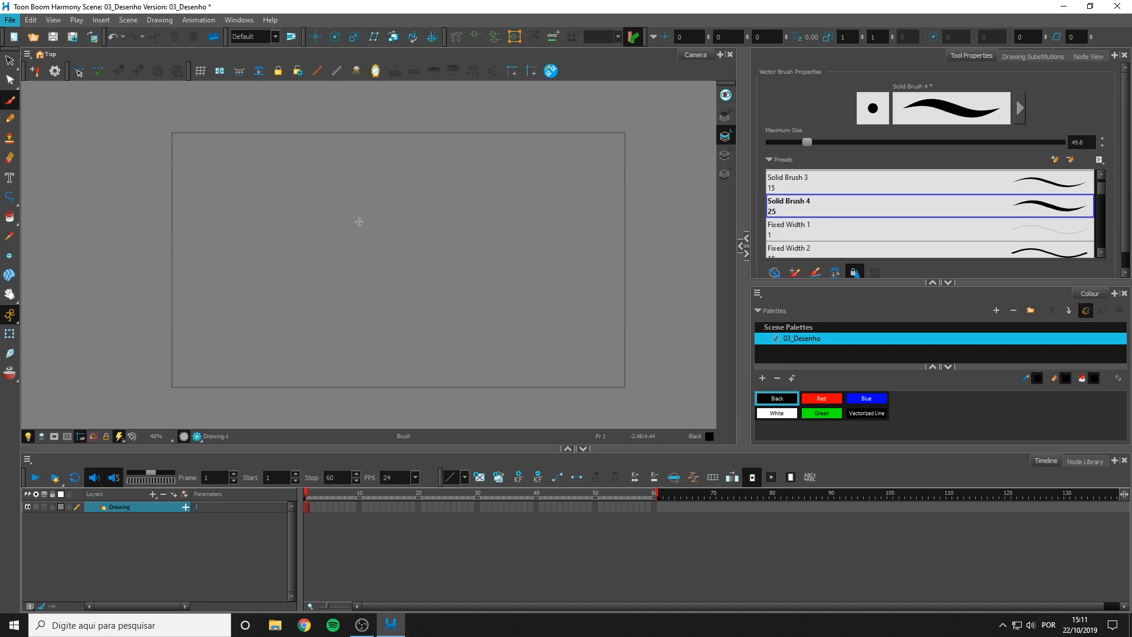
# Enlarge Solid Brush 4 to 109.4 and paint a black looping stroke in the upper part of the camera frame
pyautogui.press('space')
pyautogui.moveTo(413, 218); pyautogui.dragTo(376, 189)
pyautogui.press('o')
pyautogui.moveTo(320, 151)
pyautogui.mouseDown()
pyautogui.moveTo(354, 216)
pyautogui.moveTo(508, 212)
pyautogui.moveTo(499, 228)
pyautogui.mouseUp()
pyautogui.hotkey('ctrl', 'z')
pyautogui.hotkey('alt', 's')
pyautogui.hotkey('alt', 'b')
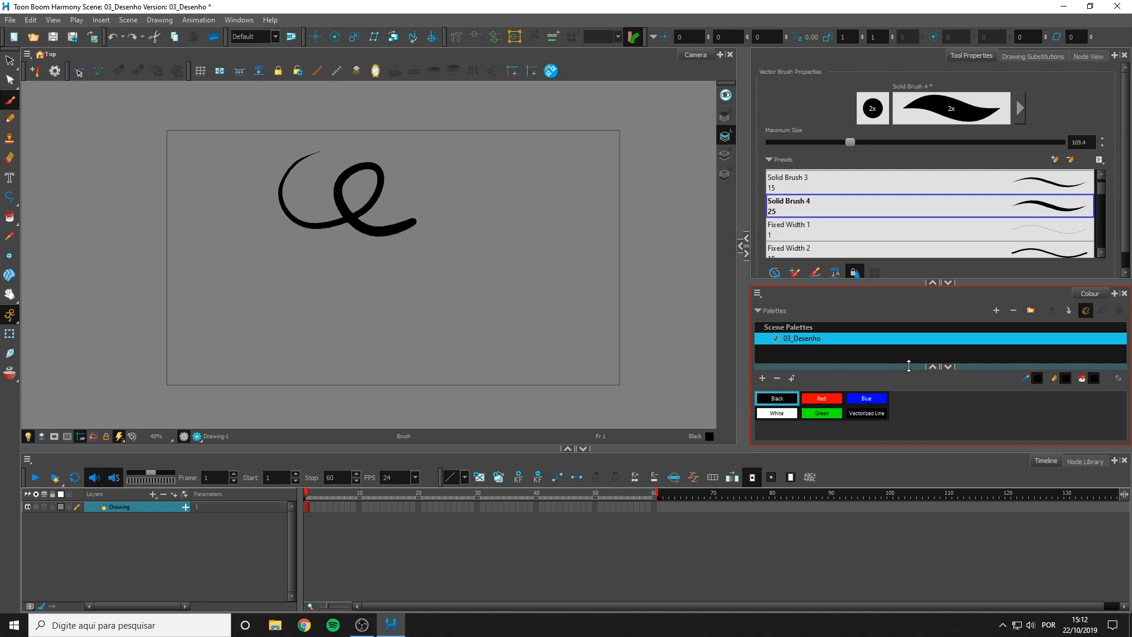
# Choose the Charcoal brush preset, enlarge it to 73.8, and paint a slanted stroke beside the loop
pyautogui.moveTo(1102, 189); pyautogui.dragTo(1099, 227)
pyautogui.click(1058, 234)
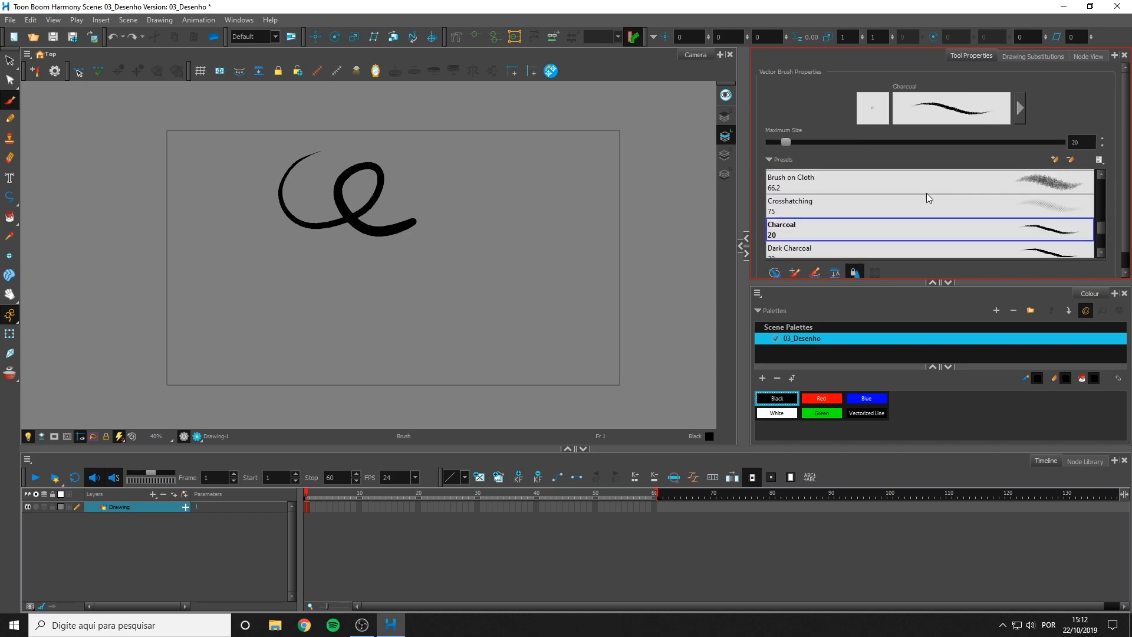
pyautogui.moveTo(563, 213); pyautogui.dragTo(466, 355)
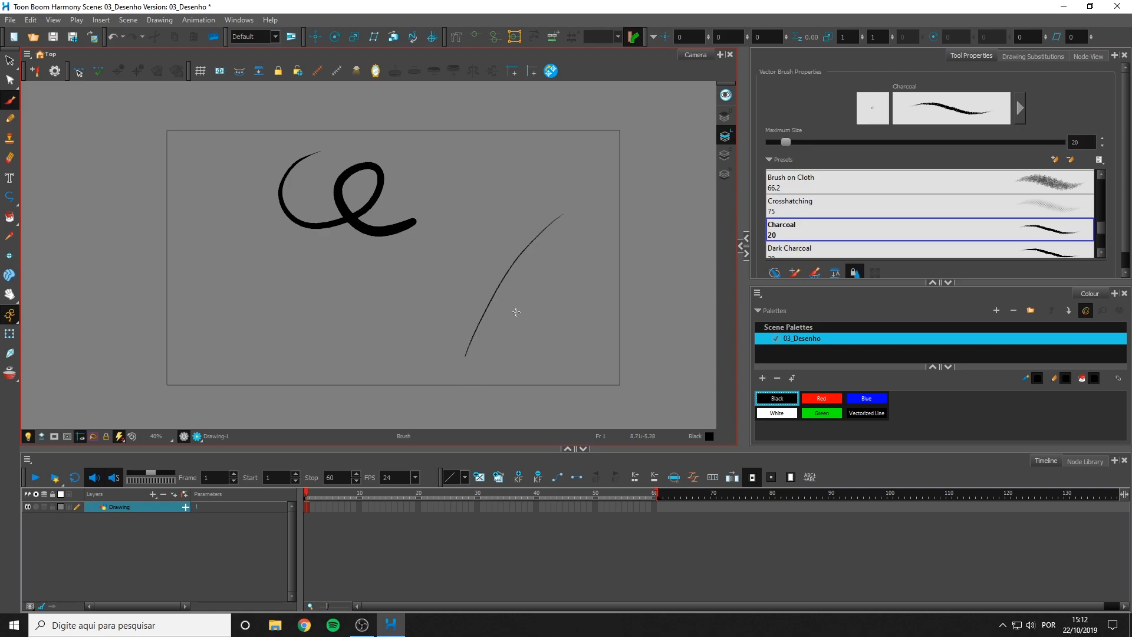
pyautogui.hotkey('ctrl', 'z')
pyautogui.moveTo(497, 237); pyautogui.dragTo(469, 338)
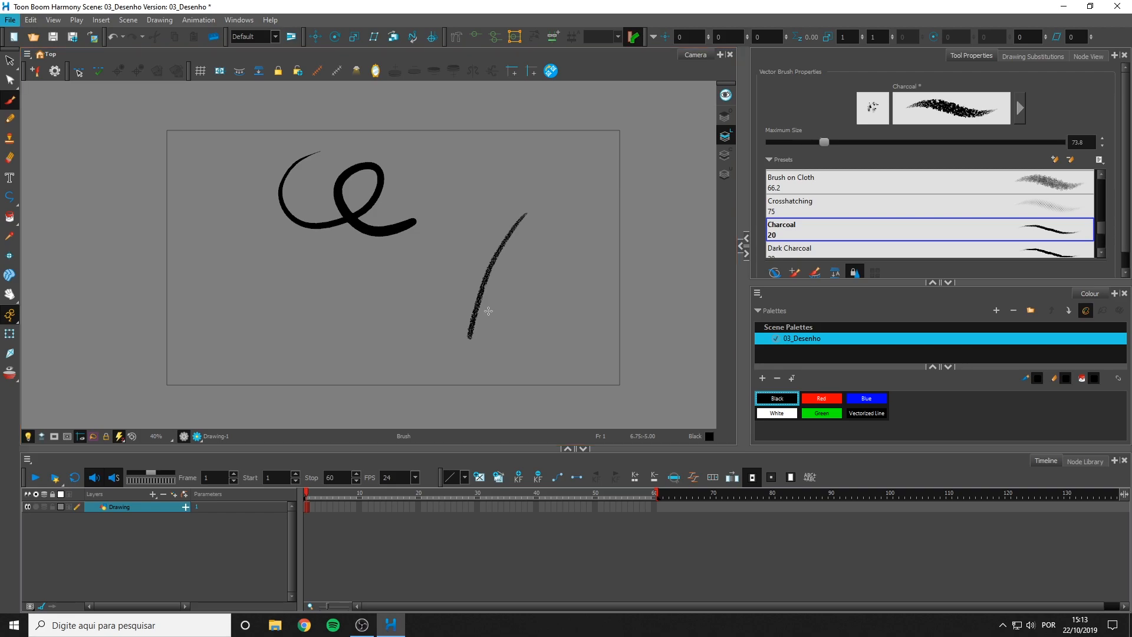
# Switch back to Solid Brush 4 at size 50.1 and handwrite "ALT-B" in the frame's lower-left corner
pyautogui.moveTo(1093, 224); pyautogui.dragTo(1111, 190)
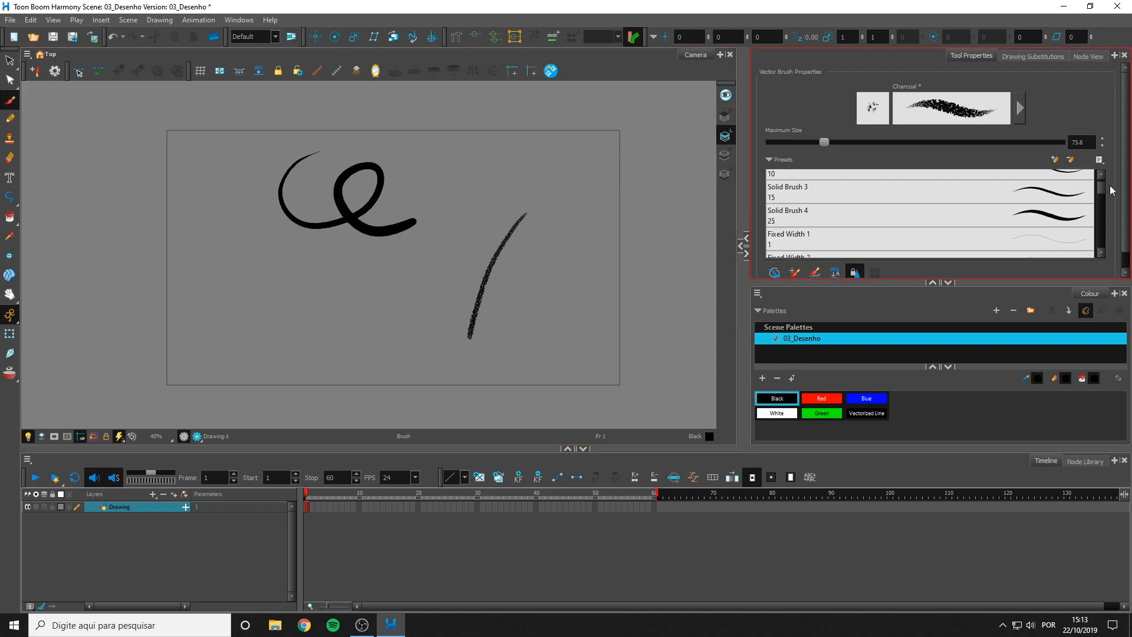
pyautogui.click(1049, 215)
pyautogui.moveTo(178, 363); pyautogui.dragTo(224, 350)
pyautogui.hotkey('ctrl', 'z')
pyautogui.moveTo(179, 376)
pyautogui.mouseDown()
pyautogui.moveTo(184, 360)
pyautogui.moveTo(211, 376)
pyautogui.moveTo(204, 357)
pyautogui.mouseUp()
pyautogui.moveTo(211, 335)
pyautogui.mouseDown()
pyautogui.moveTo(213, 372)
pyautogui.moveTo(253, 371)
pyautogui.mouseUp()
pyautogui.moveTo(233, 336)
pyautogui.mouseDown()
pyautogui.moveTo(268, 333)
pyautogui.moveTo(302, 366)
pyautogui.mouseUp()
pyautogui.moveTo(297, 337); pyautogui.dragTo(295, 363)
pyautogui.moveTo(307, 308); pyautogui.dragTo(278, 298)
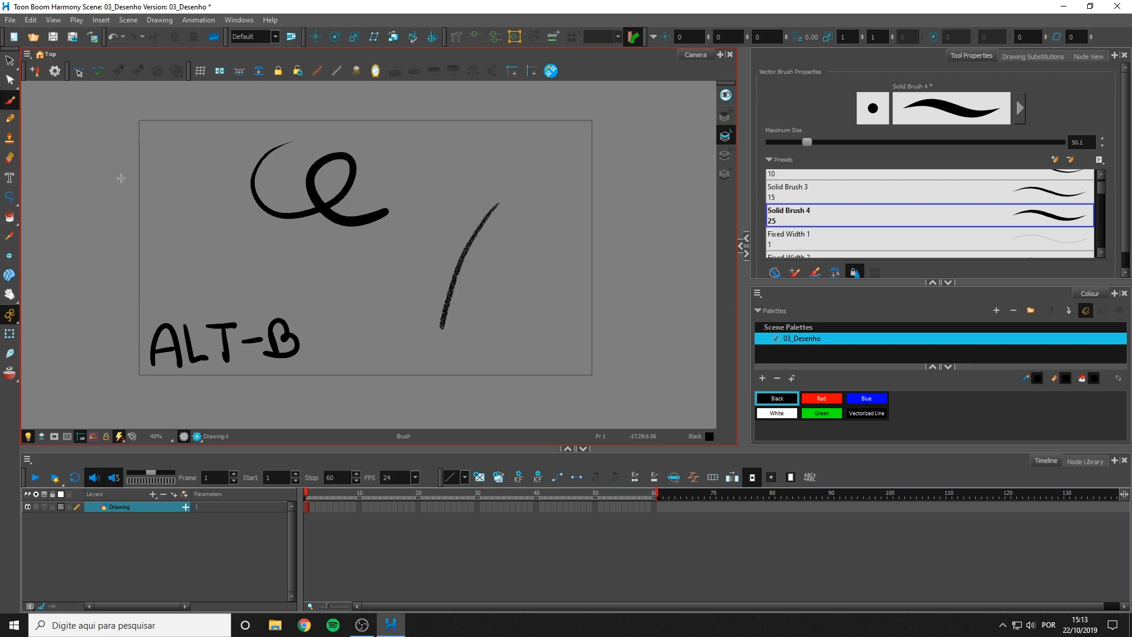
# Draw an arrow and a circle around the B of the ALT-B note, and undo both marks
pyautogui.moveTo(330, 275); pyautogui.dragTo(307, 311)
pyautogui.moveTo(307, 293)
pyautogui.mouseDown()
pyautogui.moveTo(307, 311)
pyautogui.moveTo(322, 301)
pyautogui.mouseUp()
pyautogui.moveTo(295, 302)
pyautogui.mouseDown()
pyautogui.moveTo(261, 328)
pyautogui.moveTo(283, 318)
pyautogui.mouseUp()
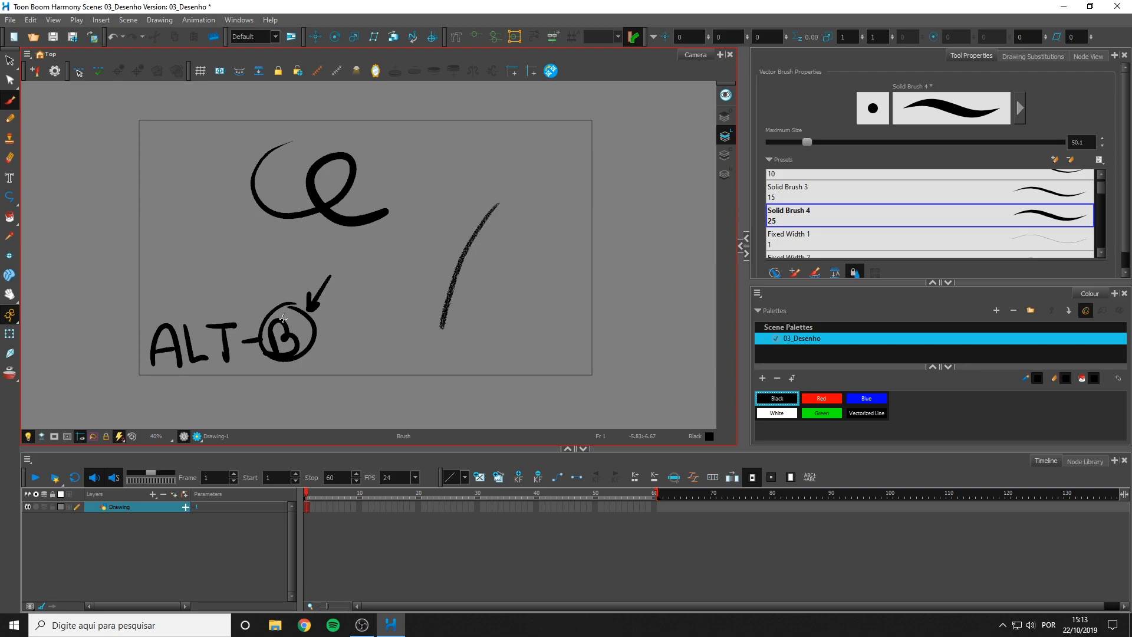
pyautogui.hotkey('ctrl', 'z')
pyautogui.hotkey('ctrl', 'z')
pyautogui.hotkey('ctrl', 'z')
pyautogui.hotkey('ctrl', 'z')
pyautogui.hotkey('ctrl', 'z')
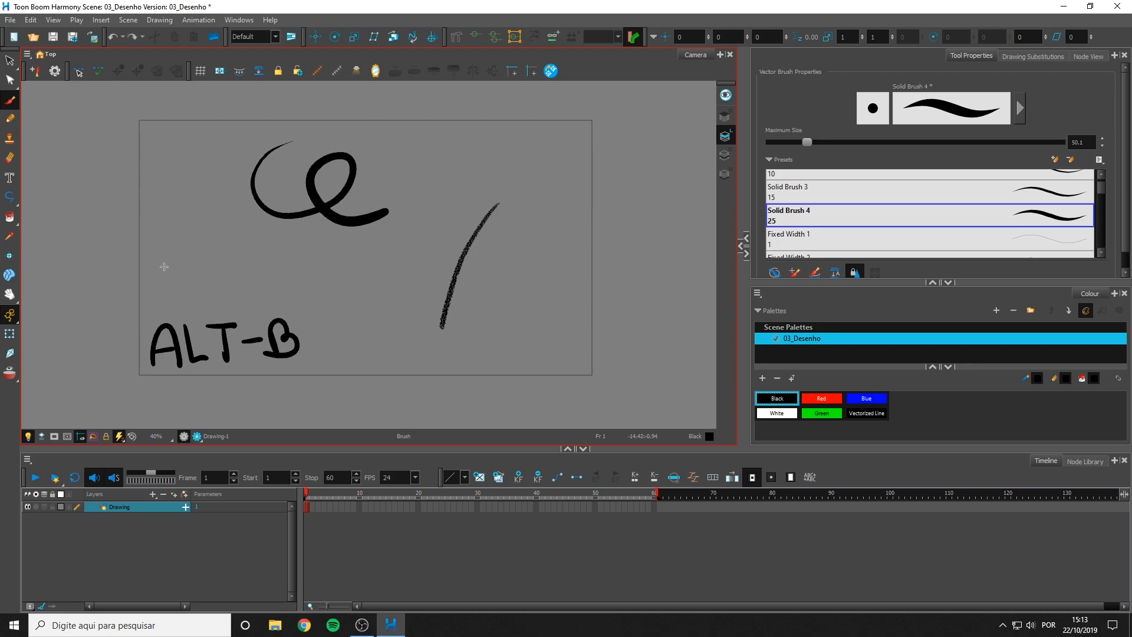
# Handwrite "ALT-E" directly above the ALT-B note
pyautogui.scroll(1, 171, 290)
pyautogui.moveTo(177, 287)
pyautogui.mouseDown()
pyautogui.moveTo(194, 289)
pyautogui.moveTo(177, 272)
pyautogui.moveTo(194, 312)
pyautogui.mouseUp()
pyautogui.moveTo(165, 300); pyautogui.dragTo(251, 310)
pyautogui.moveTo(231, 276); pyautogui.dragTo(261, 273)
pyautogui.moveTo(261, 292)
pyautogui.mouseDown()
pyautogui.moveTo(328, 303)
pyautogui.moveTo(302, 282)
pyautogui.mouseUp()
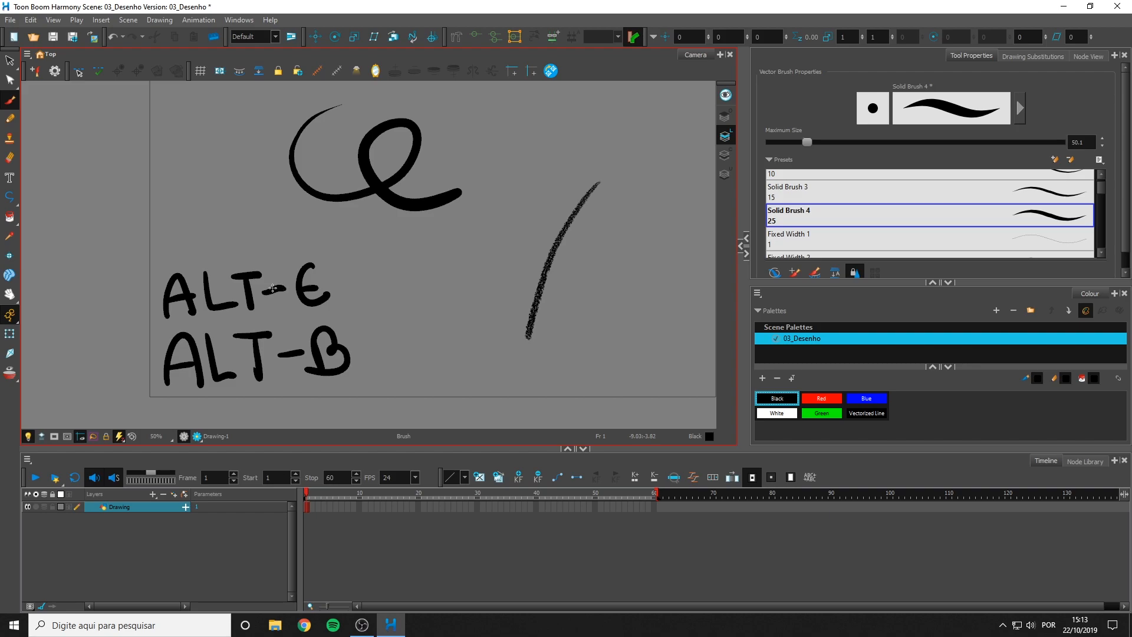
# Erase diagonal gaps through the loop's tail and paint a thick black zigzag beneath it
pyautogui.hotkey('alt', 'e')
pyautogui.moveTo(381, 207)
pyautogui.mouseDown()
pyautogui.moveTo(404, 251)
pyautogui.moveTo(462, 194)
pyautogui.mouseUp()
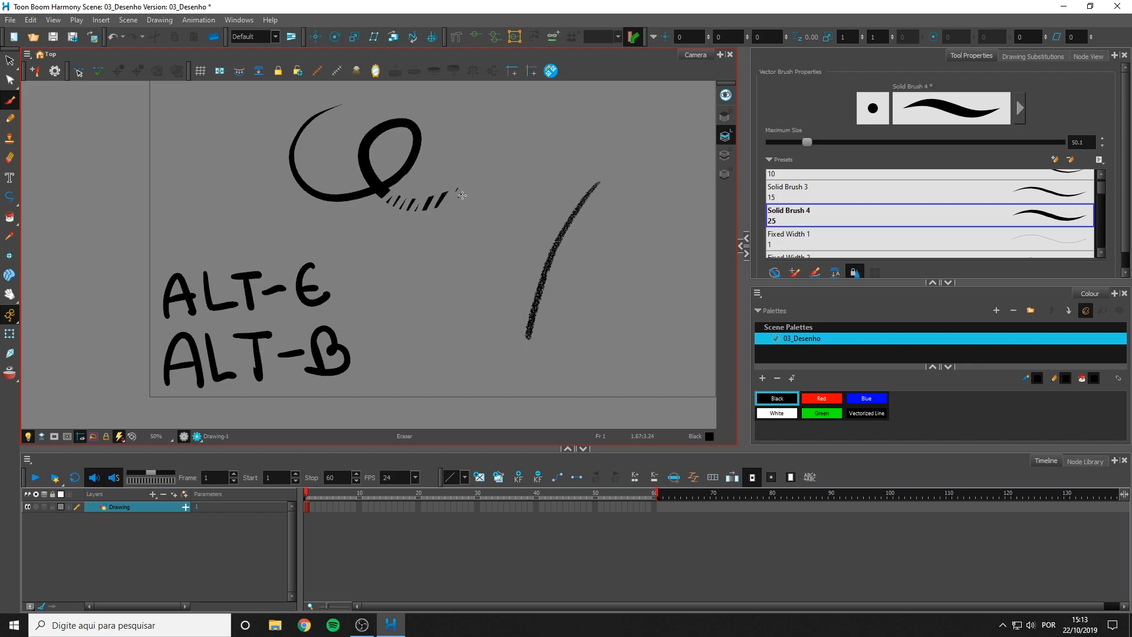
pyautogui.hotkey('alt', 'b')
pyautogui.moveTo(404, 219)
pyautogui.mouseDown()
pyautogui.moveTo(397, 265)
pyautogui.moveTo(428, 270)
pyautogui.moveTo(476, 215)
pyautogui.mouseUp()
# Erase diagonal gaps across the loop and the zigzag, and bring the Eraser's remaining options into view
pyautogui.hotkey('alt', 'e')
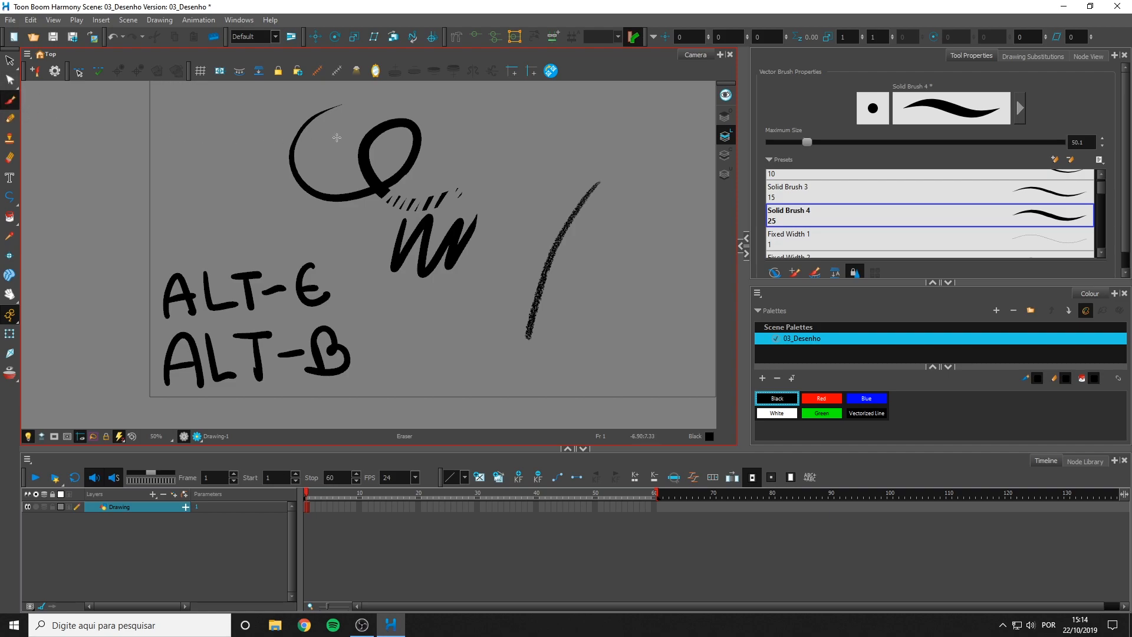
pyautogui.moveTo(353, 137)
pyautogui.mouseDown()
pyautogui.moveTo(349, 202)
pyautogui.moveTo(372, 189)
pyautogui.moveTo(423, 271)
pyautogui.moveTo(466, 144)
pyautogui.mouseUp()
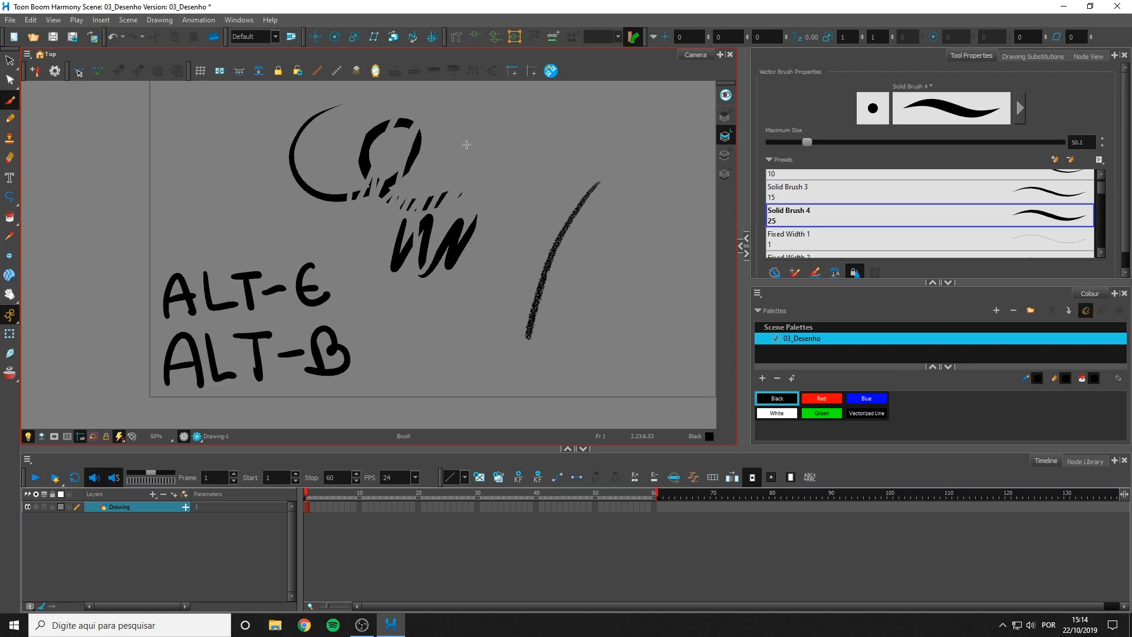
pyautogui.hotkey('alt', 'e')
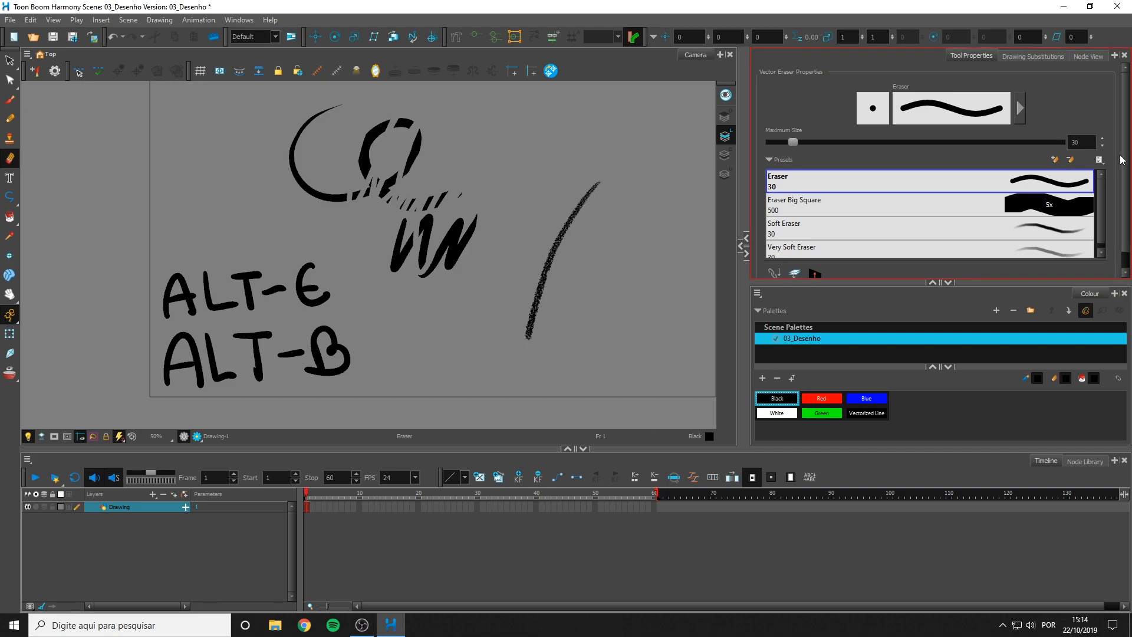
pyautogui.scroll(-1, 1120, 159)
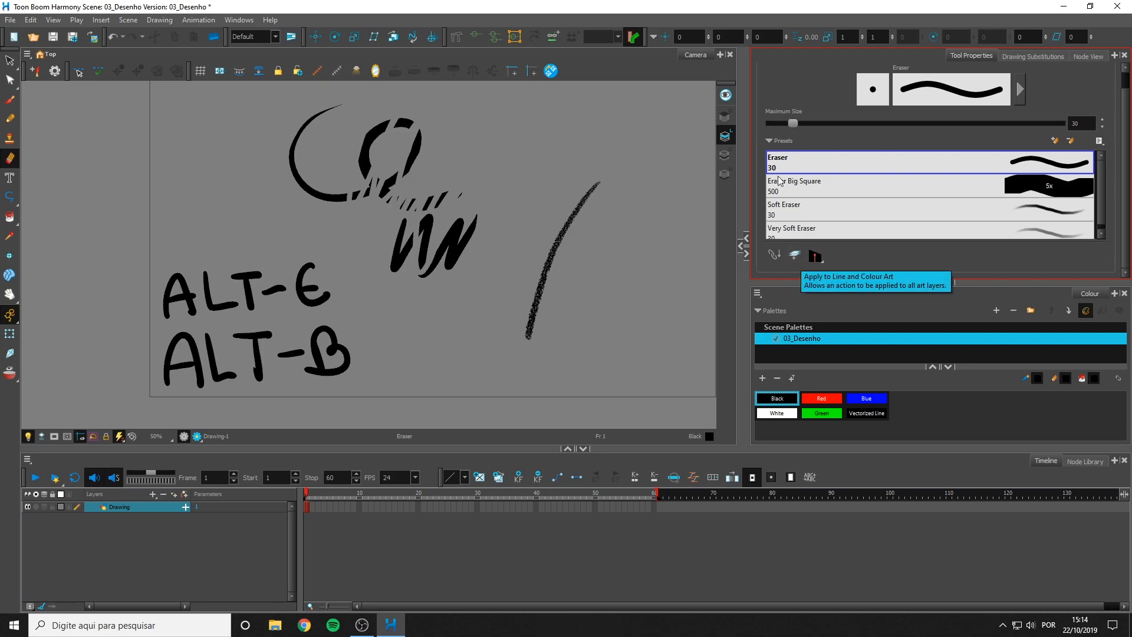
# Paint overlapping thick black strokes on the Overlay, Line, Colour and Underlay art layers with Solid Brush 4 at size 270.5
pyautogui.hotkey('alt', 'b')
pyautogui.moveTo(508, 188); pyautogui.dragTo(604, 189)
pyautogui.moveTo(474, 162); pyautogui.dragTo(560, 180)
pyautogui.click(455, 182)
pyautogui.moveTo(471, 199); pyautogui.dragTo(560, 211)
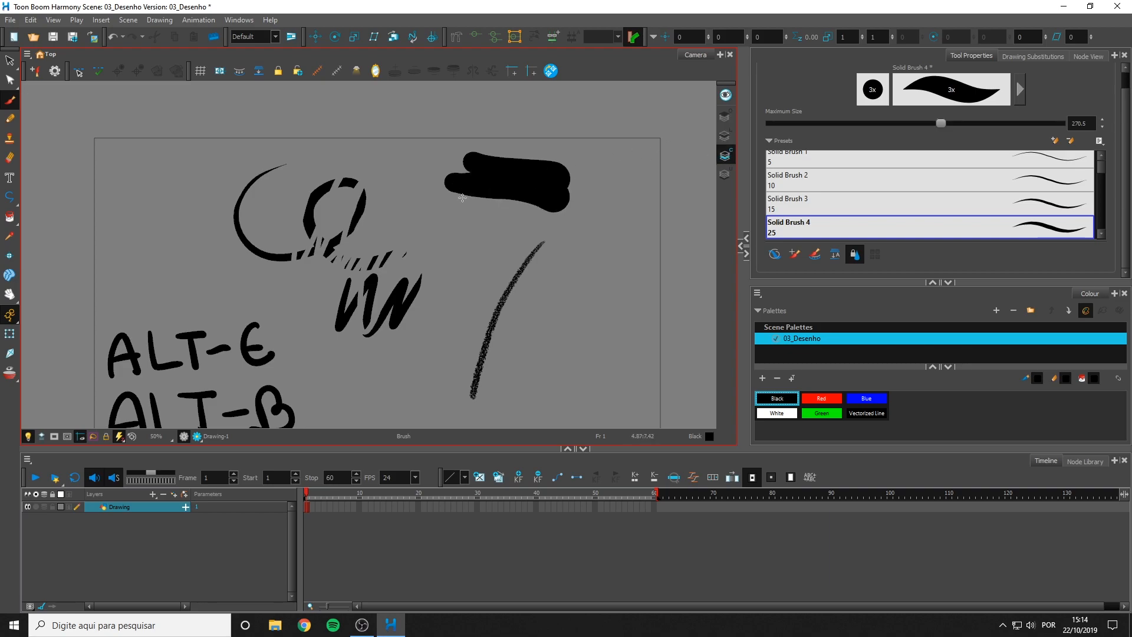
pyautogui.moveTo(463, 217); pyautogui.dragTo(573, 239)
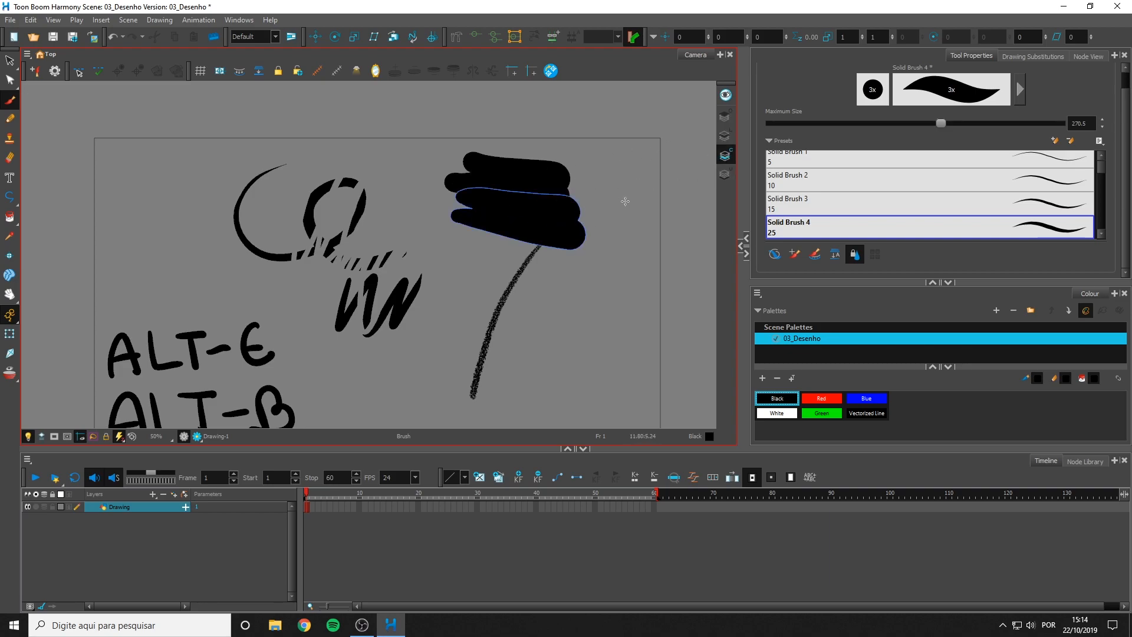
pyautogui.click(725, 175)
pyautogui.moveTo(457, 242)
pyautogui.mouseDown()
pyautogui.moveTo(557, 252)
pyautogui.moveTo(556, 225)
pyautogui.mouseUp()
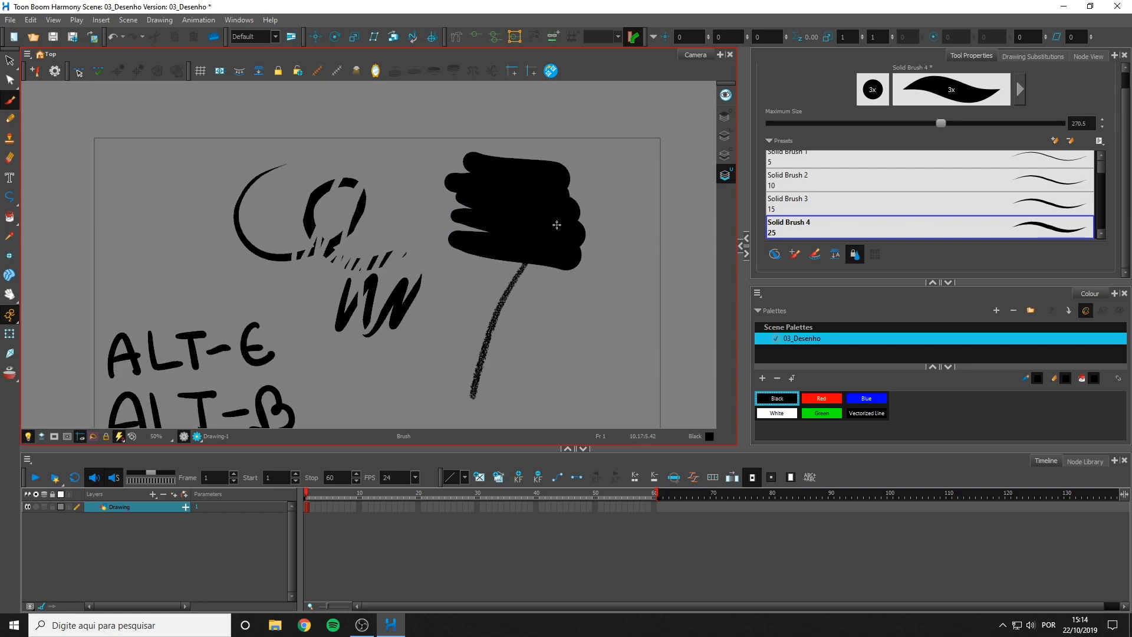
# Try erasing separate vertical gaps in the black block on each art layer with the Eraser at size 146.5, and undo them
pyautogui.hotkey('alt', 'e')
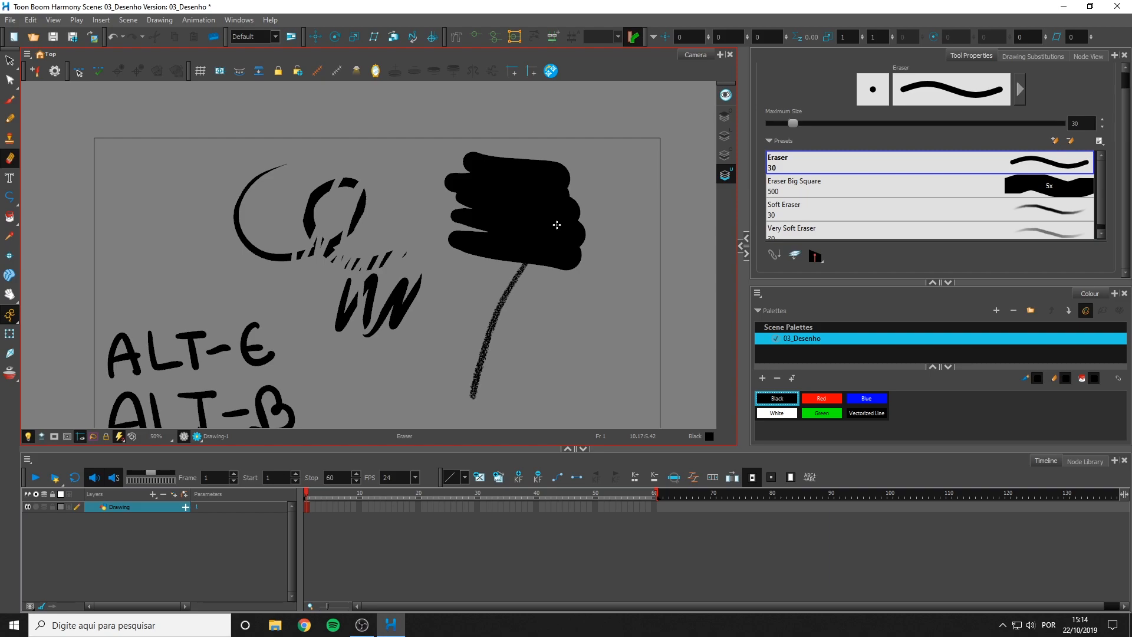
pyautogui.moveTo(511, 159); pyautogui.dragTo(508, 291)
pyautogui.hotkey('ctrl', 'z')
pyautogui.moveTo(507, 192); pyautogui.dragTo(508, 262)
pyautogui.click(725, 155)
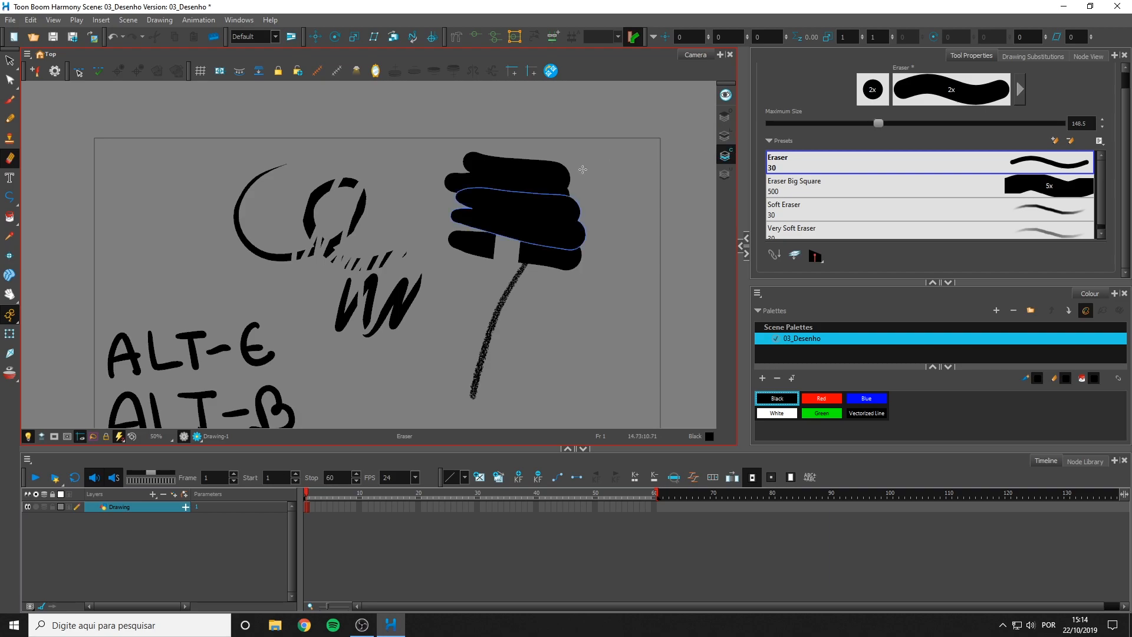
pyautogui.moveTo(541, 168); pyautogui.dragTo(541, 241)
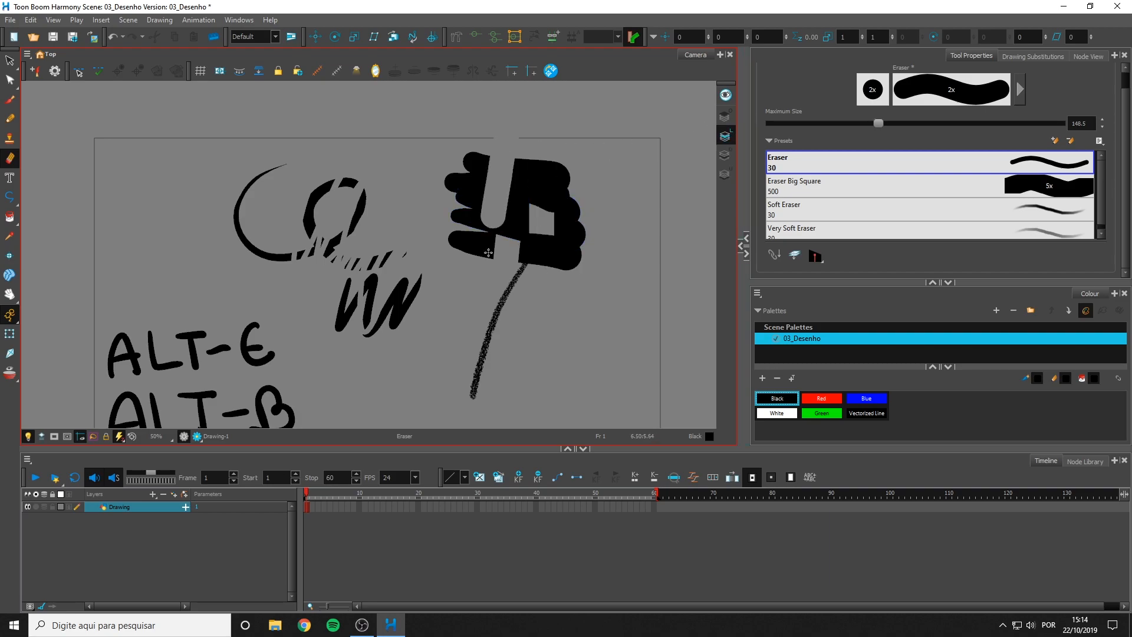
pyautogui.click(725, 116)
pyautogui.moveTo(538, 141); pyautogui.dragTo(538, 165)
pyautogui.hotkey('ctrl', 'z')
pyautogui.hotkey('ctrl', 'z')
pyautogui.hotkey('ctrl', 'z')
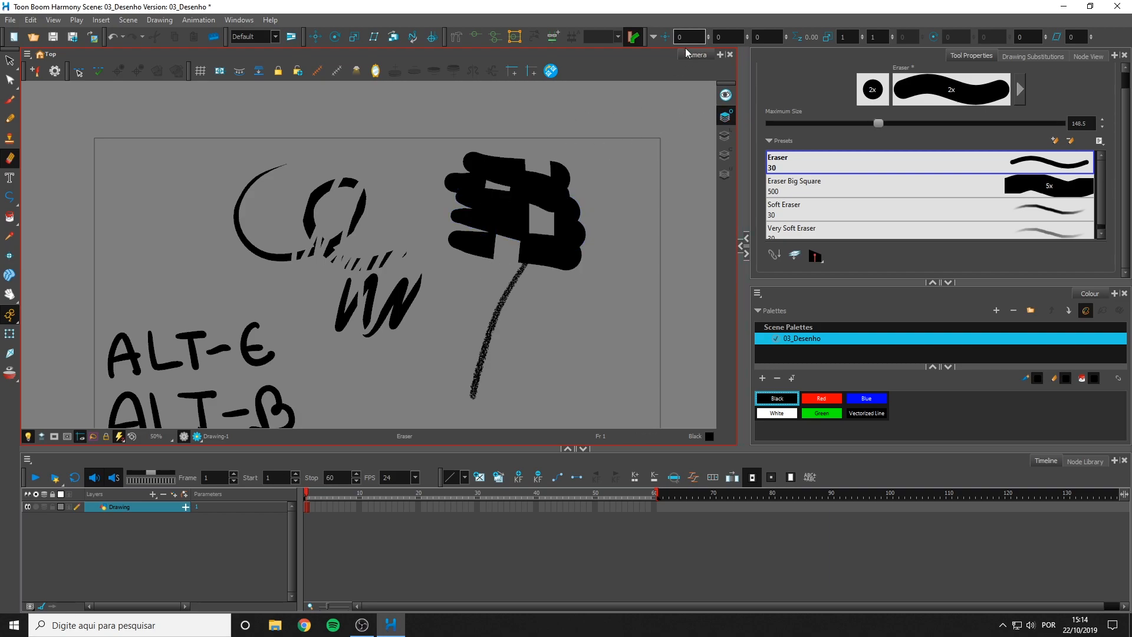
# Enable Apply to Line and Colour Art for the Eraser and erase a slanted strip through the black block and charcoal stroke
pyautogui.click(774, 243)
pyautogui.click(794, 254)
pyautogui.moveTo(529, 135); pyautogui.dragTo(502, 295)
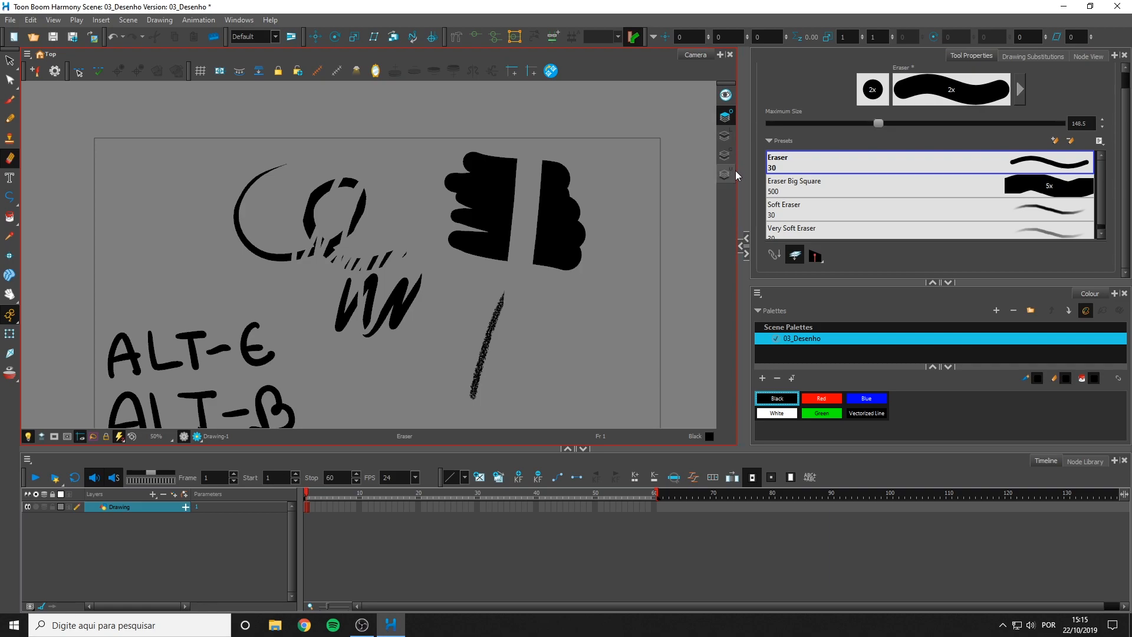
# Select all the test strokes above the ALT-E and ALT-B notes and delete them
pyautogui.scroll(-3, 491, 246)
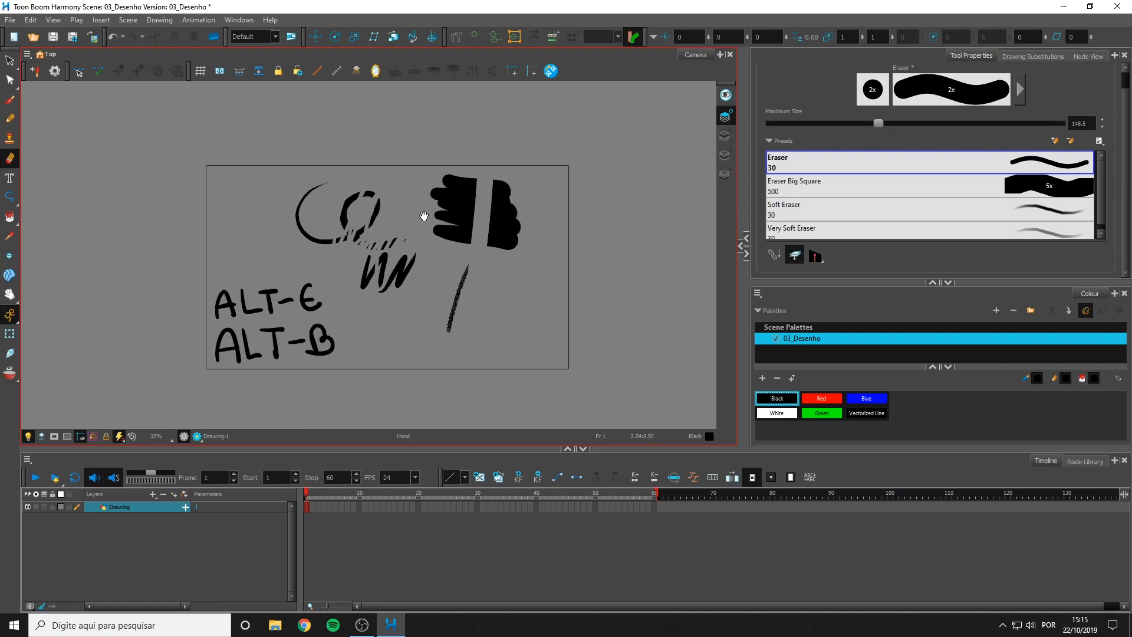
pyautogui.hotkey('alt', 's')
pyautogui.moveTo(571, 245)
pyautogui.mouseDown()
pyautogui.moveTo(472, 331)
pyautogui.moveTo(391, 144)
pyautogui.moveTo(569, 247)
pyautogui.mouseUp()
pyautogui.press('Delete')
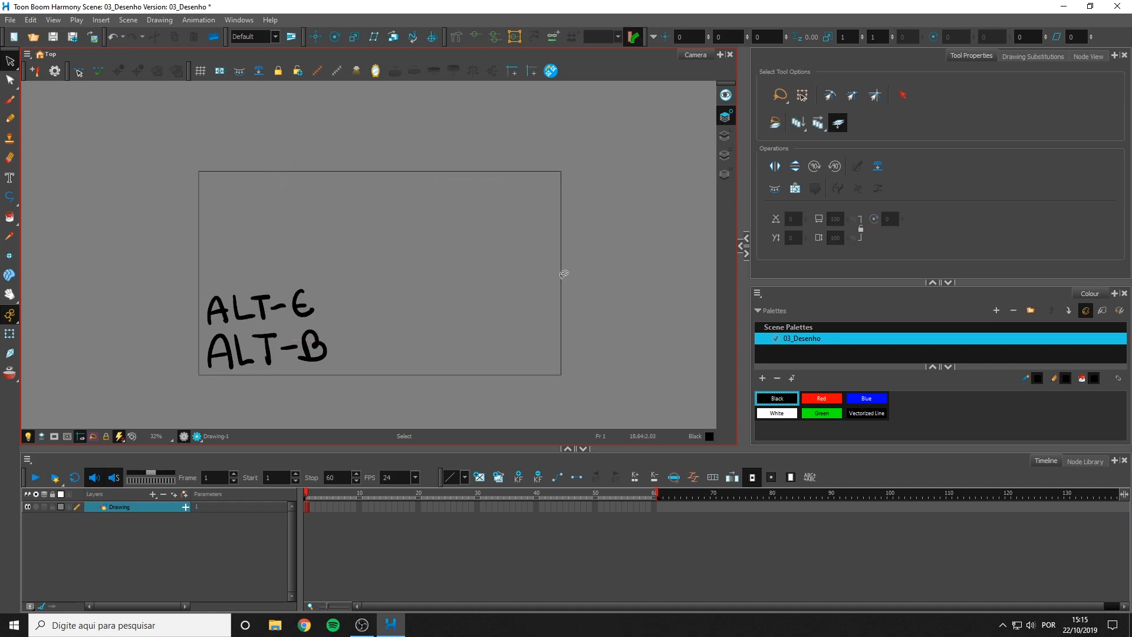
# Reduce Solid Brush 4 to size 43.2 and handwrite "- PINCEL" after the ALT-B note
pyautogui.hotkey('alt', 'b')
pyautogui.scroll(2, 374, 404)
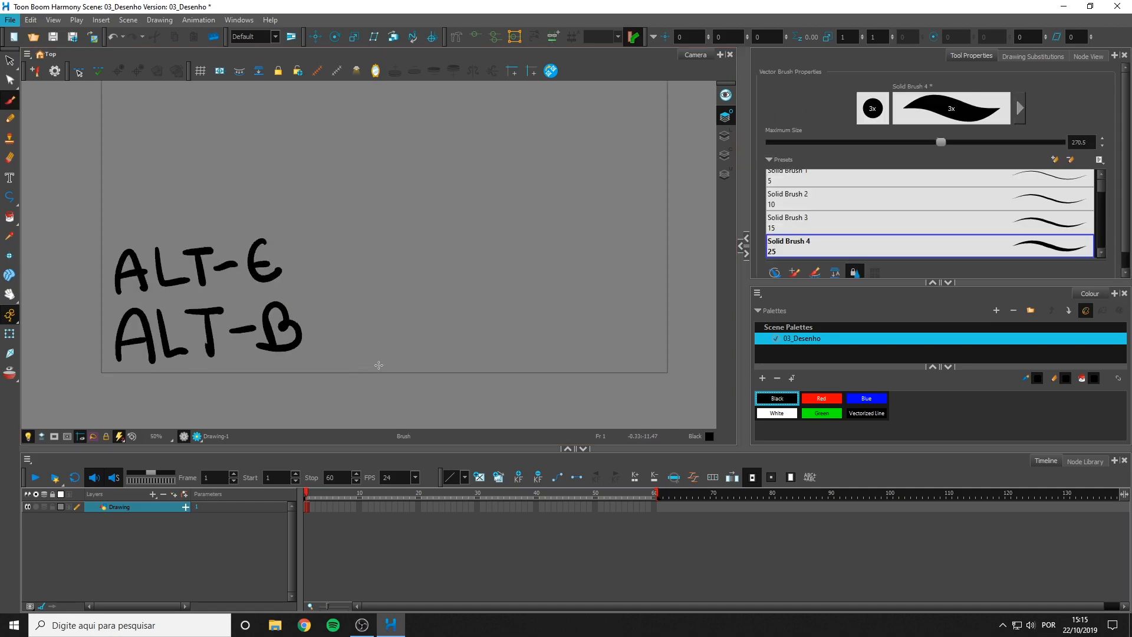
pyautogui.press('o')
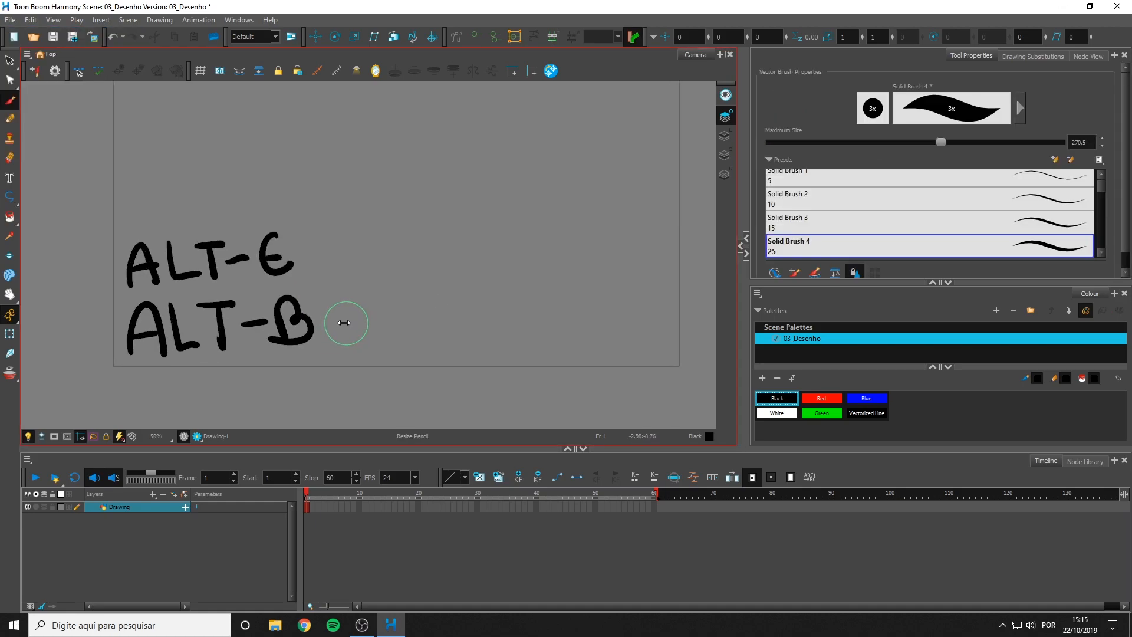
pyautogui.moveTo(328, 323)
pyautogui.mouseDown()
pyautogui.moveTo(351, 322)
pyautogui.moveTo(376, 343)
pyautogui.mouseUp()
pyautogui.moveTo(371, 301)
pyautogui.mouseDown()
pyautogui.moveTo(377, 341)
pyautogui.moveTo(376, 325)
pyautogui.moveTo(408, 341)
pyautogui.mouseUp()
pyautogui.moveTo(416, 305)
pyautogui.mouseDown()
pyautogui.moveTo(420, 337)
pyautogui.moveTo(447, 337)
pyautogui.mouseUp()
pyautogui.moveTo(457, 300)
pyautogui.mouseDown()
pyautogui.moveTo(454, 336)
pyautogui.moveTo(482, 339)
pyautogui.mouseUp()
pyautogui.moveTo(510, 302)
pyautogui.mouseDown()
pyautogui.moveTo(513, 339)
pyautogui.moveTo(506, 321)
pyautogui.mouseUp()
pyautogui.moveTo(521, 297); pyautogui.dragTo(546, 334)
# Handwrite "- BORRACHA" after the ALT-E note
pyautogui.moveTo(337, 263); pyautogui.dragTo(372, 288)
pyautogui.moveTo(372, 260)
pyautogui.mouseDown()
pyautogui.moveTo(376, 290)
pyautogui.moveTo(413, 271)
pyautogui.moveTo(465, 288)
pyautogui.mouseUp()
pyautogui.moveTo(466, 288)
pyautogui.mouseDown()
pyautogui.moveTo(474, 268)
pyautogui.moveTo(501, 288)
pyautogui.mouseUp()
pyautogui.moveTo(495, 288)
pyautogui.mouseDown()
pyautogui.moveTo(522, 288)
pyautogui.moveTo(517, 268)
pyautogui.mouseUp()
pyautogui.moveTo(547, 248)
pyautogui.mouseDown()
pyautogui.moveTo(536, 253)
pyautogui.moveTo(555, 283)
pyautogui.mouseUp()
pyautogui.moveTo(557, 250); pyautogui.dragTo(583, 285)
pyautogui.moveTo(595, 280)
pyautogui.mouseDown()
pyautogui.moveTo(613, 242)
pyautogui.moveTo(628, 285)
pyautogui.mouseUp()
pyautogui.moveTo(597, 268); pyautogui.dragTo(620, 266)
# Activate the Line art layer and paint a thick horizontal stroke above the notes with the brush at size 135.8
pyautogui.scroll(-3, 510, 213)
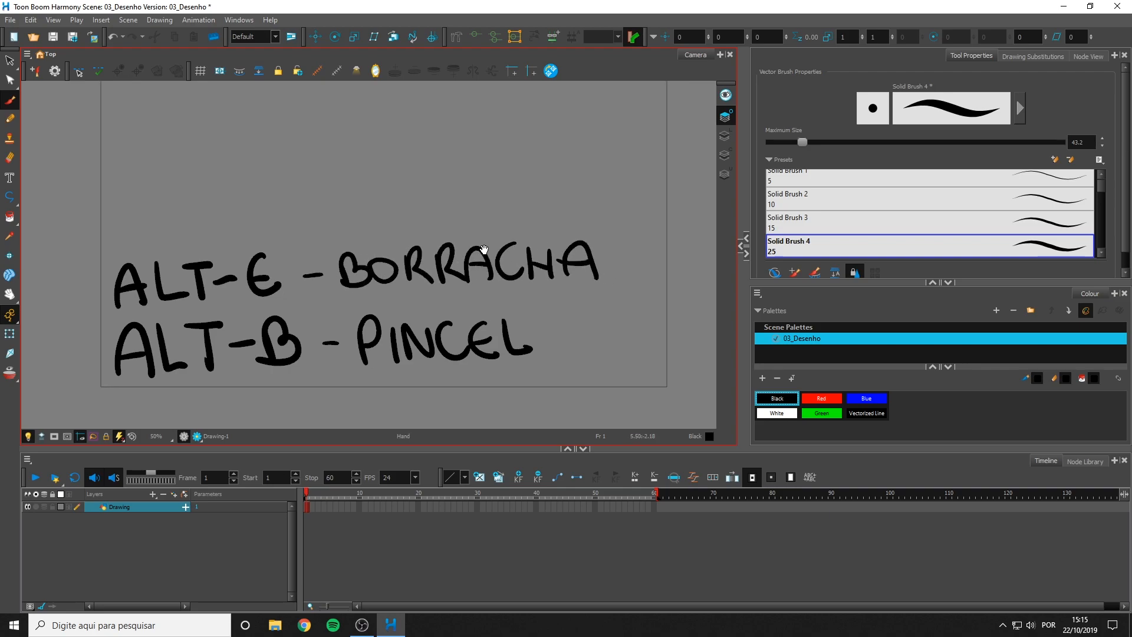
pyautogui.moveTo(511, 213); pyautogui.dragTo(472, 230)
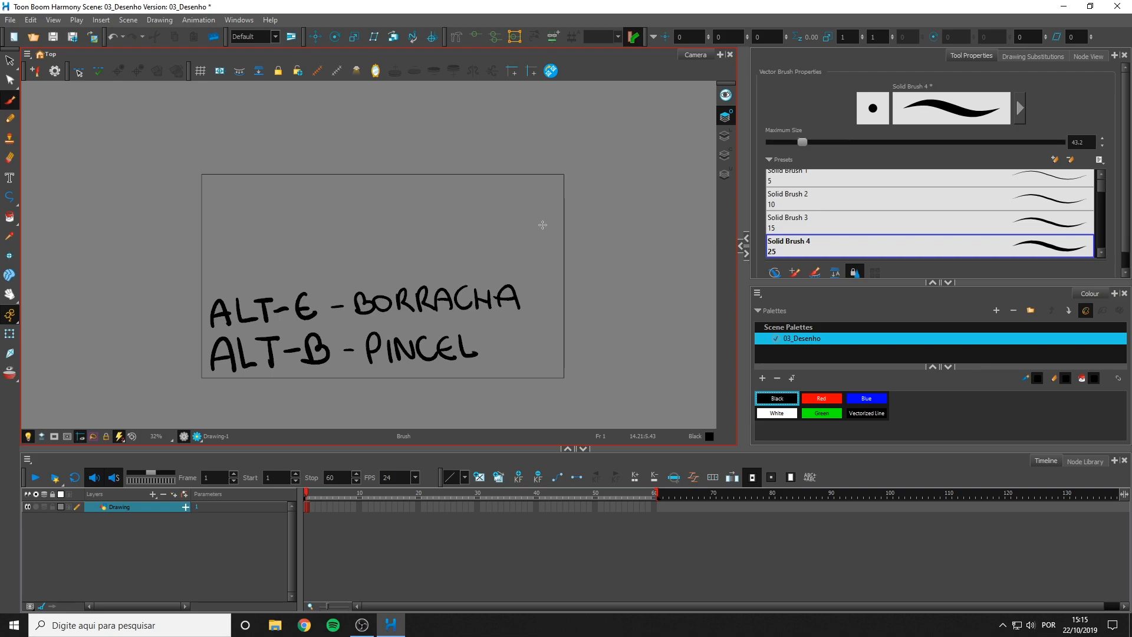
pyautogui.click(725, 135)
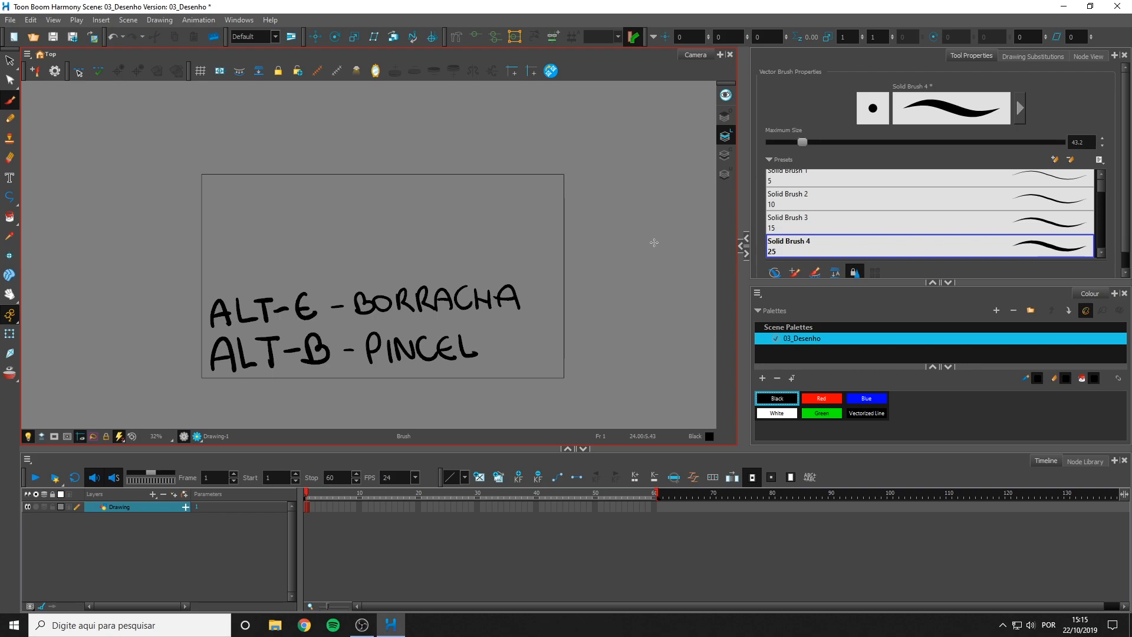
pyautogui.scroll(3, 396, 282)
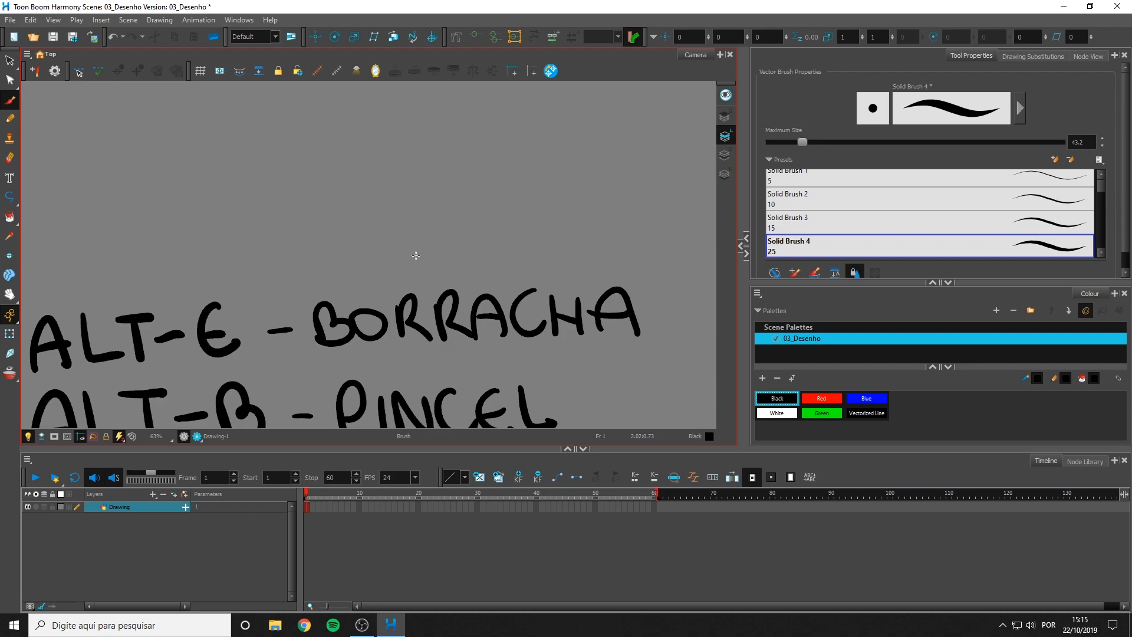
pyautogui.moveTo(285, 189)
pyautogui.mouseDown()
pyautogui.moveTo(293, 153)
pyautogui.moveTo(295, 184)
pyautogui.moveTo(660, 189)
pyautogui.mouseUp()
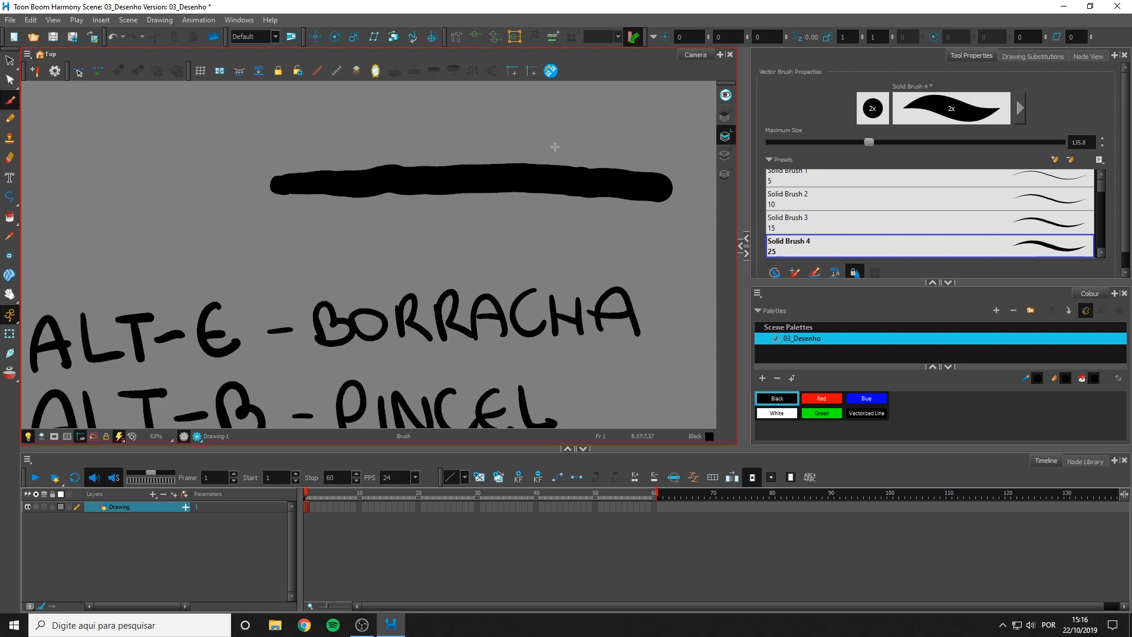
pyautogui.moveTo(576, 210); pyautogui.dragTo(536, 280)
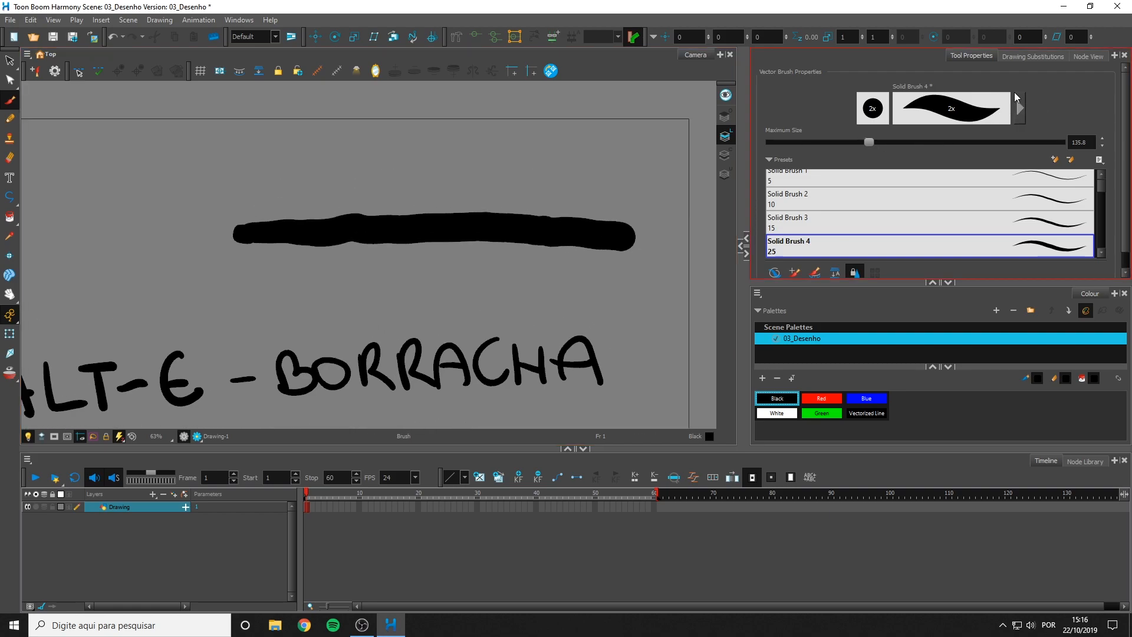
# Set Solid Brush 4's centerline smoothing to 100 and paint a large arc above the horizontal stroke to test it
pyautogui.click(1018, 107)
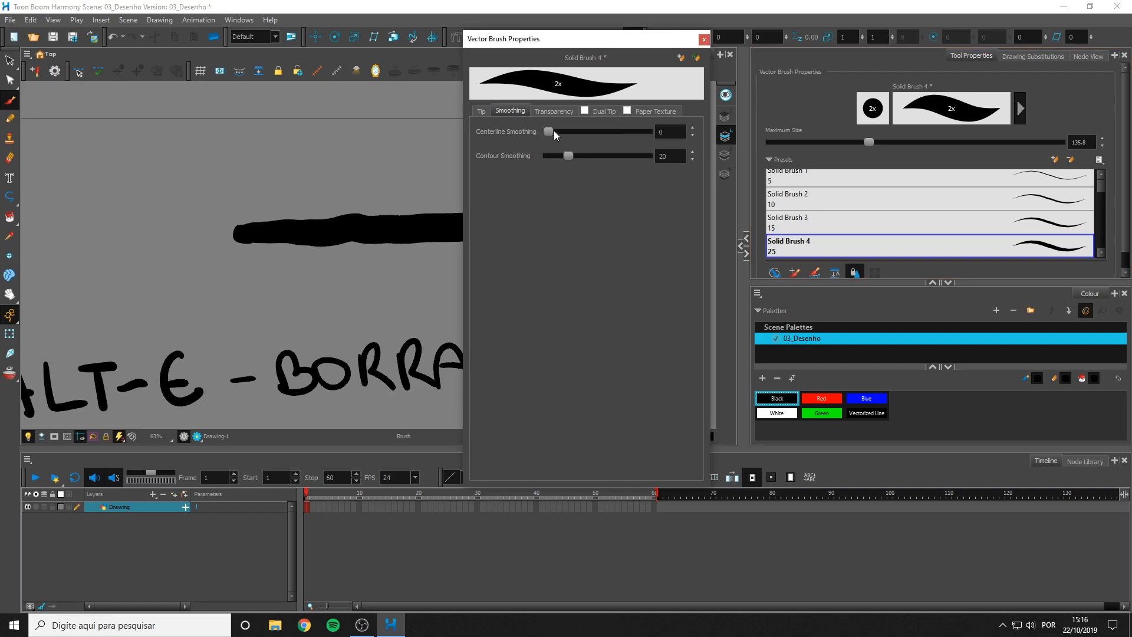
pyautogui.moveTo(550, 131); pyautogui.dragTo(679, 139)
pyautogui.moveTo(256, 171); pyautogui.dragTo(278, 212)
pyautogui.moveTo(297, 109)
pyautogui.mouseDown()
pyautogui.moveTo(203, 158)
pyautogui.moveTo(182, 319)
pyautogui.moveTo(174, 250)
pyautogui.moveTo(239, 172)
pyautogui.moveTo(342, 131)
pyautogui.moveTo(442, 170)
pyautogui.mouseUp()
pyautogui.hotkey('ctrl', 'z')
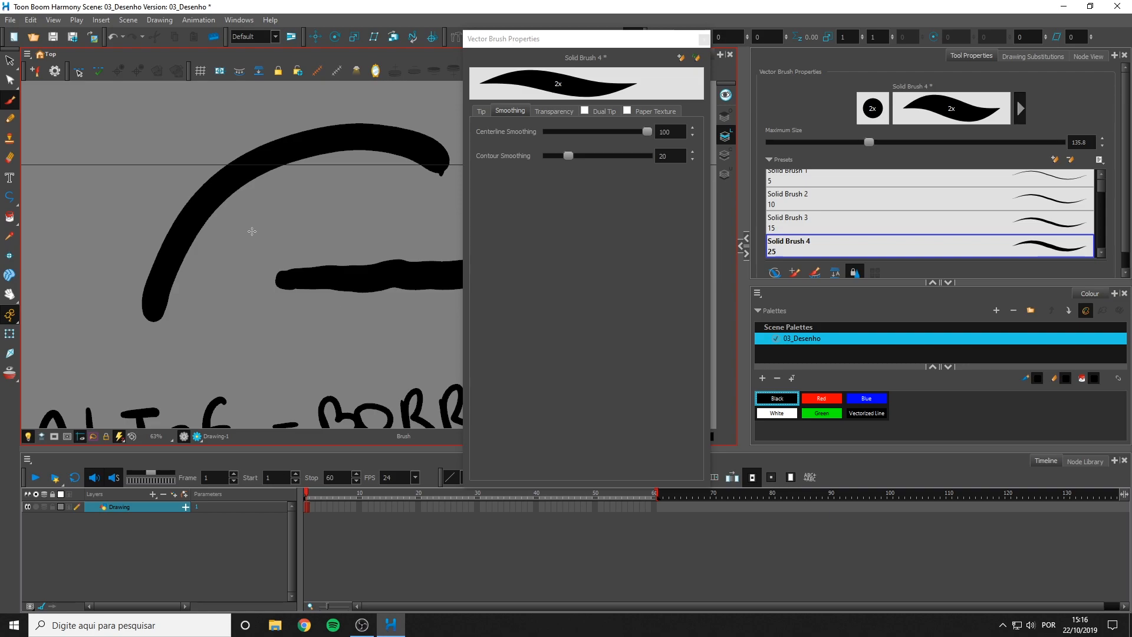
pyautogui.press('space')
pyautogui.moveTo(182, 172); pyautogui.dragTo(316, 242)
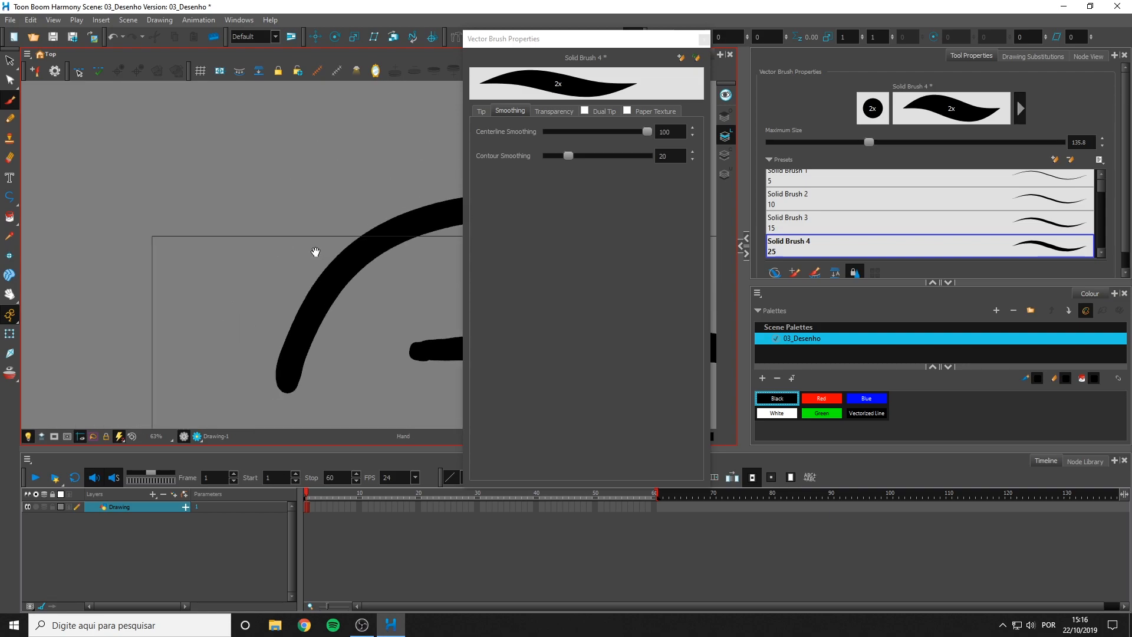
# Reduce Solid Brush 4 to size 65.1 and paint a tight zigzag beside the large arc to test the smoothing
pyautogui.moveTo(153, 193); pyautogui.dragTo(201, 218)
pyautogui.moveTo(294, 207)
pyautogui.mouseDown()
pyautogui.moveTo(297, 248)
pyautogui.moveTo(295, 179)
pyautogui.moveTo(274, 248)
pyautogui.moveTo(264, 183)
pyautogui.moveTo(248, 239)
pyautogui.moveTo(232, 184)
pyautogui.moveTo(219, 245)
pyautogui.moveTo(200, 190)
pyautogui.moveTo(189, 236)
pyautogui.moveTo(188, 184)
pyautogui.mouseUp()
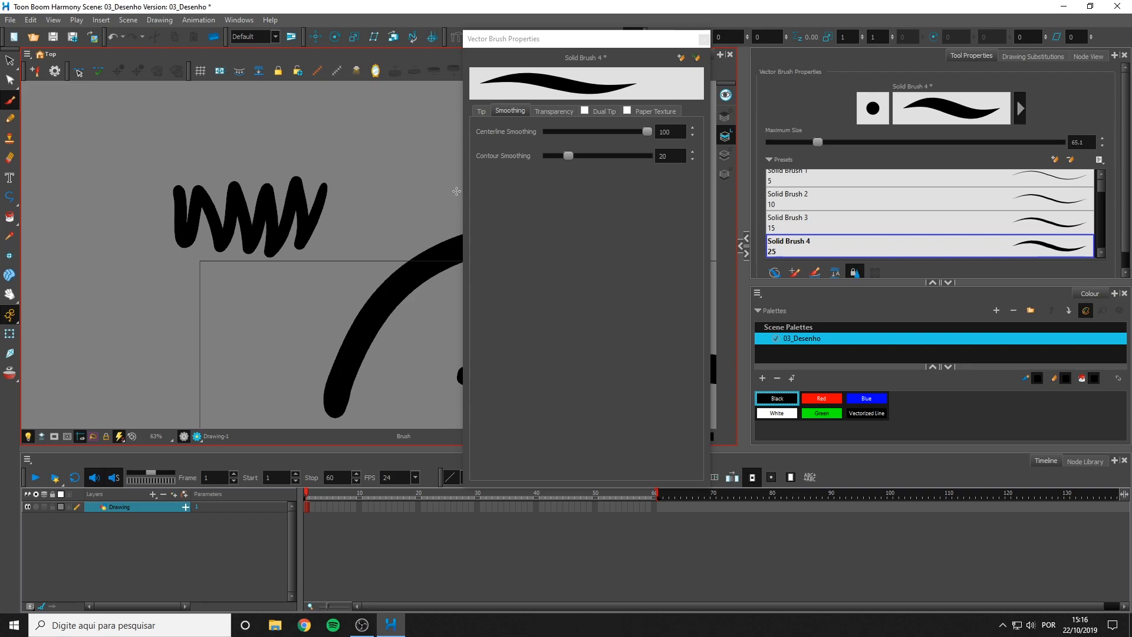
# Set Solid Brush 4's centerline smoothing to 20 and paint a thinner, slightly rising stroke above the horizontal one
pyautogui.moveTo(647, 132); pyautogui.dragTo(547, 135)
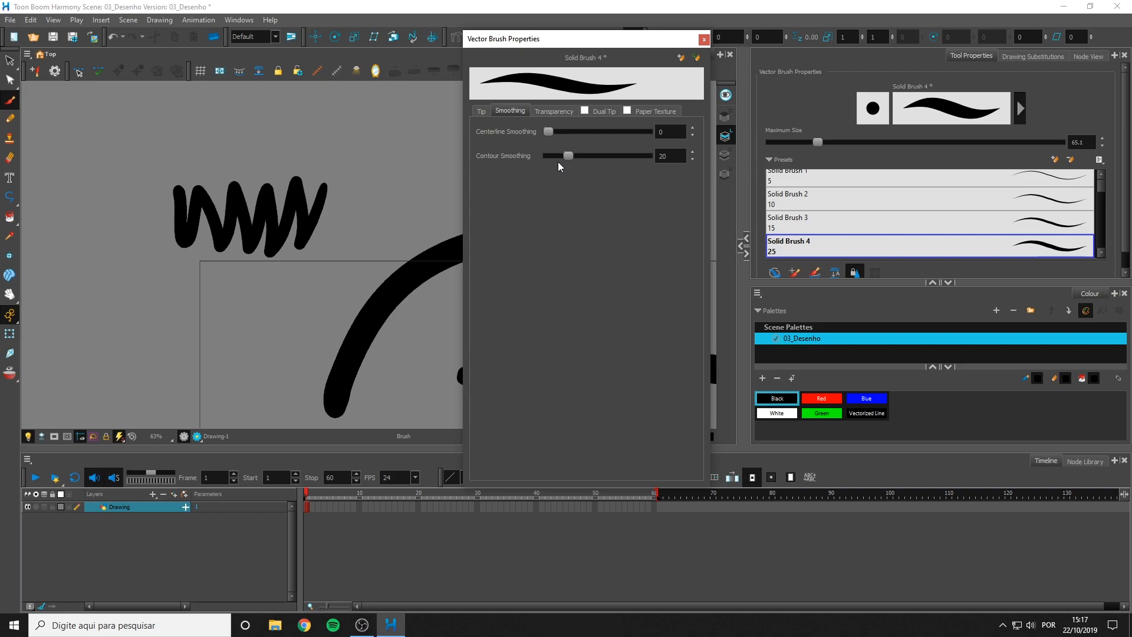
pyautogui.doubleClick(671, 131)
pyautogui.write('20')
pyautogui.click(704, 39)
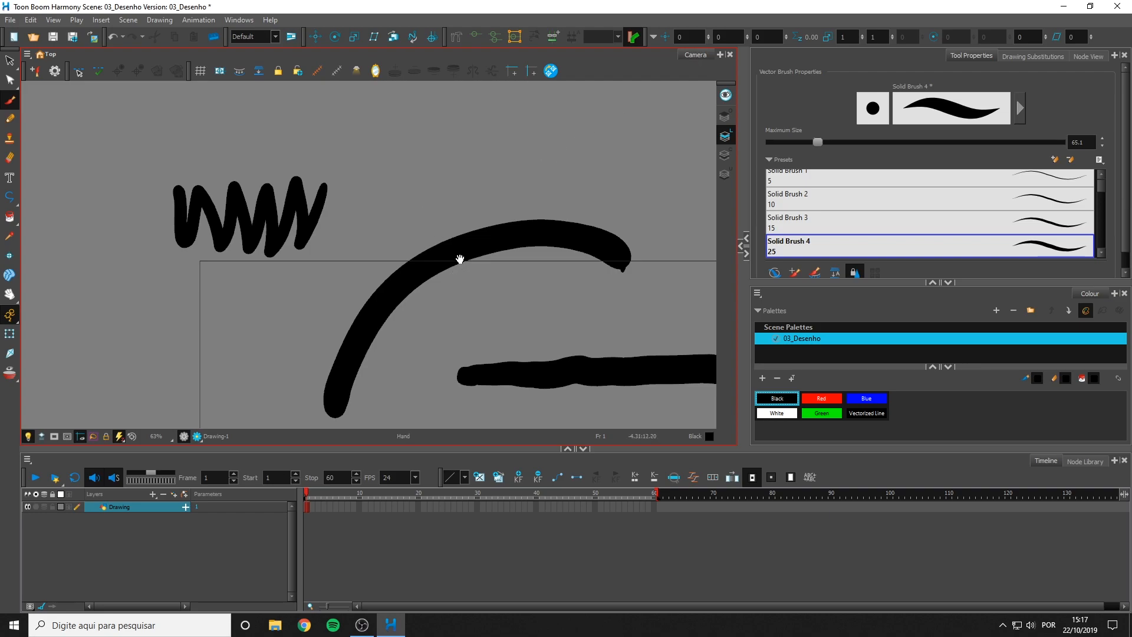
pyautogui.scroll(-1, 461, 258)
pyautogui.moveTo(507, 253); pyautogui.dragTo(439, 230)
pyautogui.moveTo(286, 257); pyautogui.dragTo(532, 224)
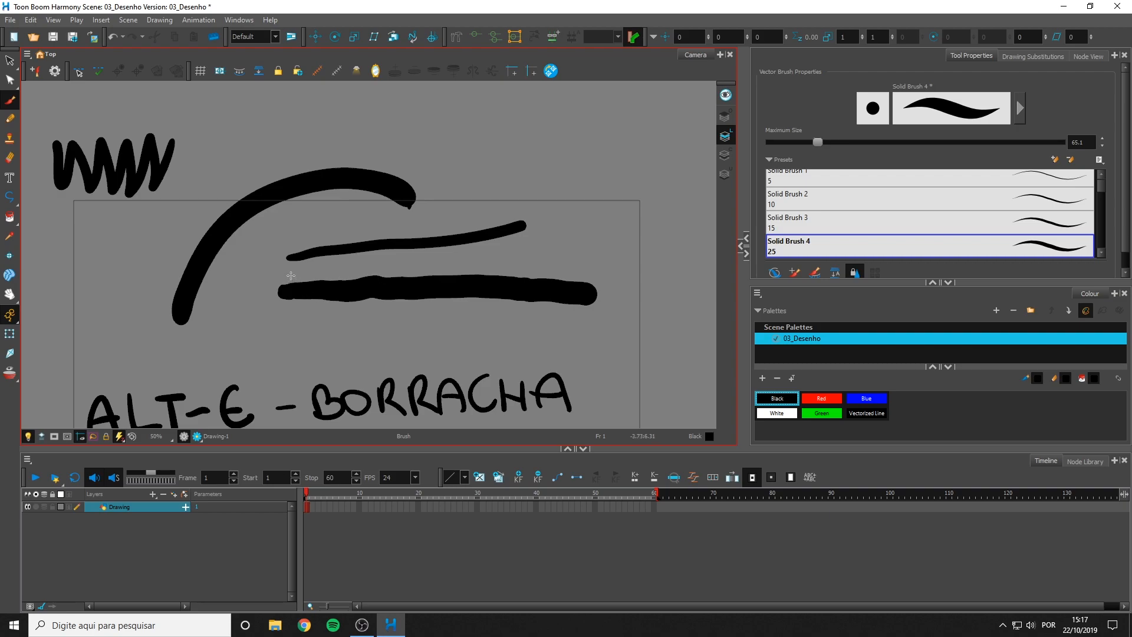
# Reshape the large arc's contour with the Contour Editor, pulling its inner and outer edges down into a shallow S-curve
pyautogui.hotkey('alt', 'q')
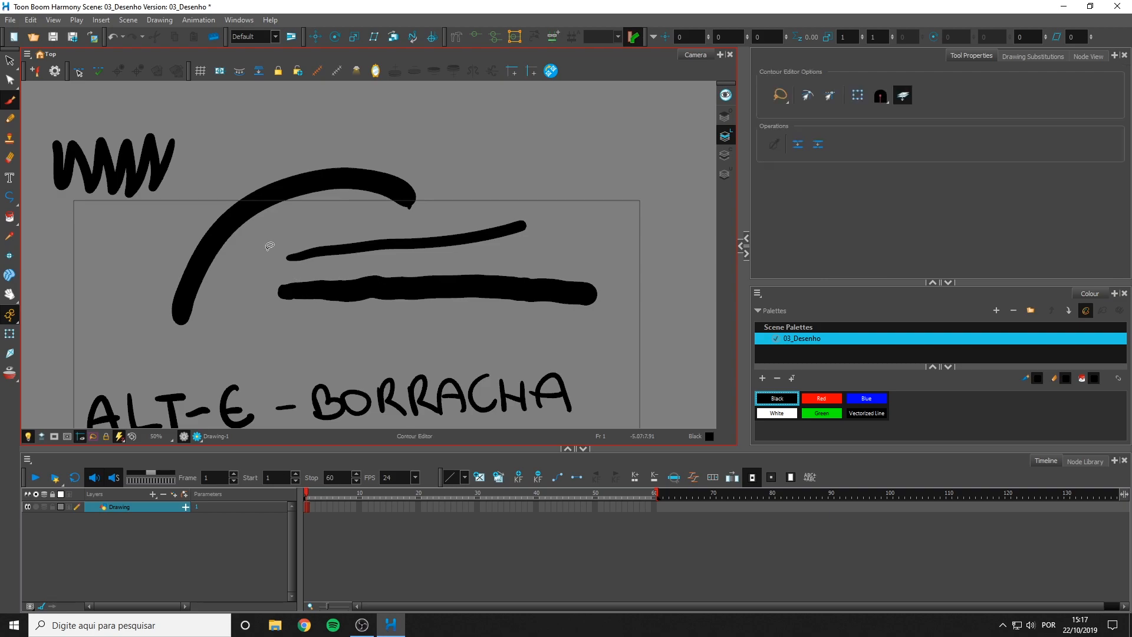
pyautogui.scroll(2, 222, 171)
pyautogui.moveTo(354, 206); pyautogui.dragTo(420, 164)
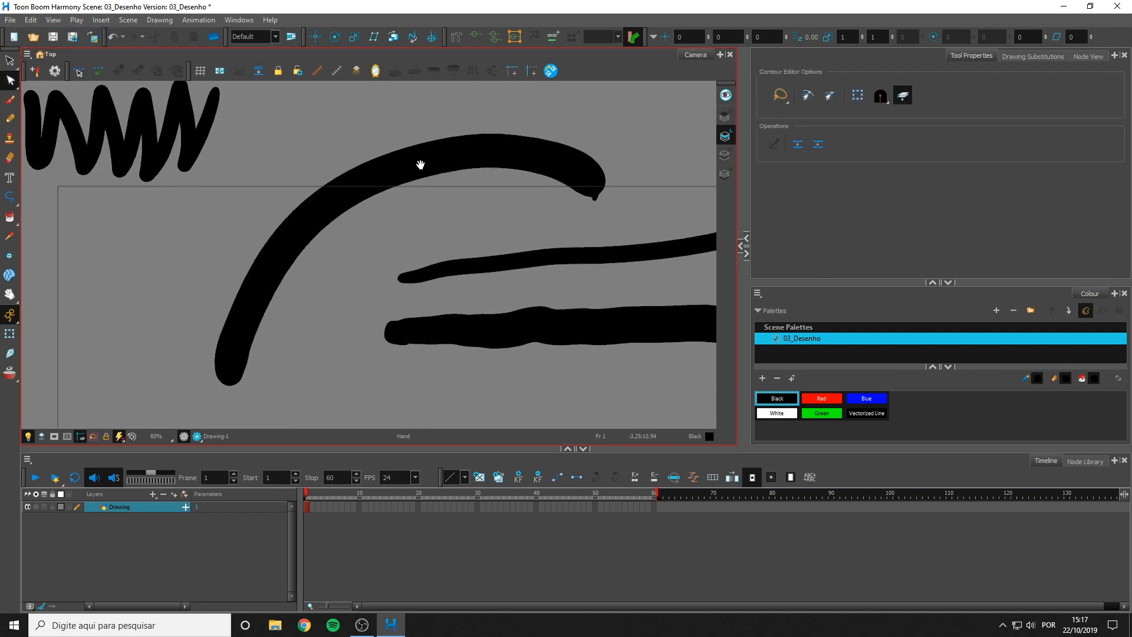
pyautogui.click(386, 196)
pyautogui.moveTo(386, 197); pyautogui.dragTo(403, 222)
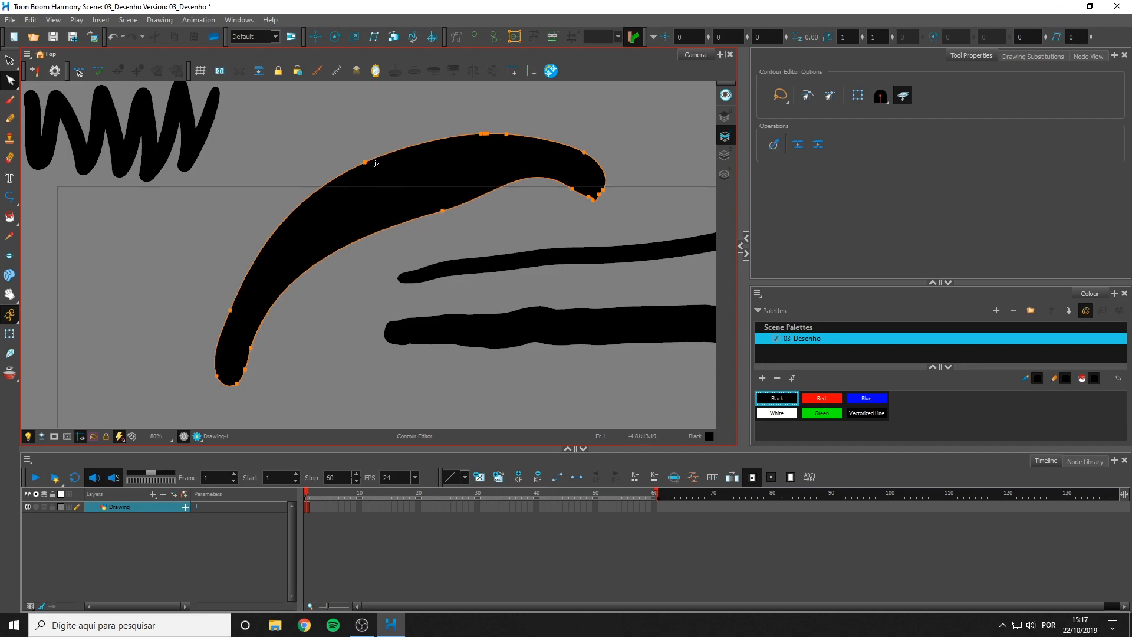
pyautogui.moveTo(381, 163); pyautogui.dragTo(410, 183)
pyautogui.moveTo(423, 225)
pyautogui.mouseDown()
pyautogui.moveTo(465, 221)
pyautogui.moveTo(426, 230)
pyautogui.mouseUp()
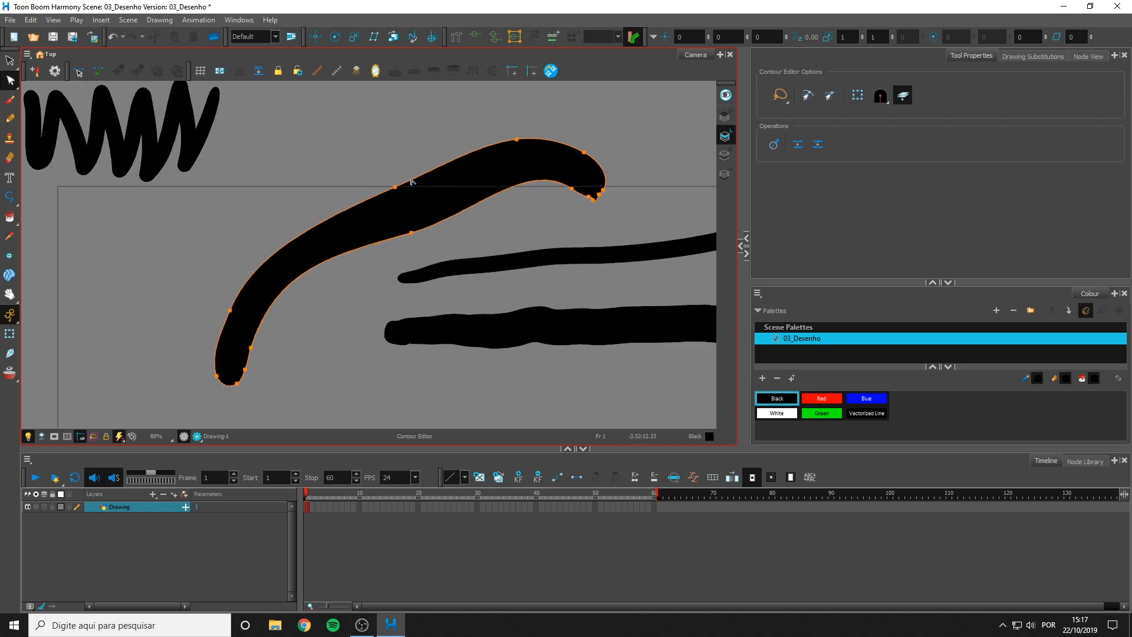
pyautogui.moveTo(412, 181); pyautogui.dragTo(406, 196)
pyautogui.moveTo(321, 236); pyautogui.dragTo(328, 209)
pyautogui.click(331, 207)
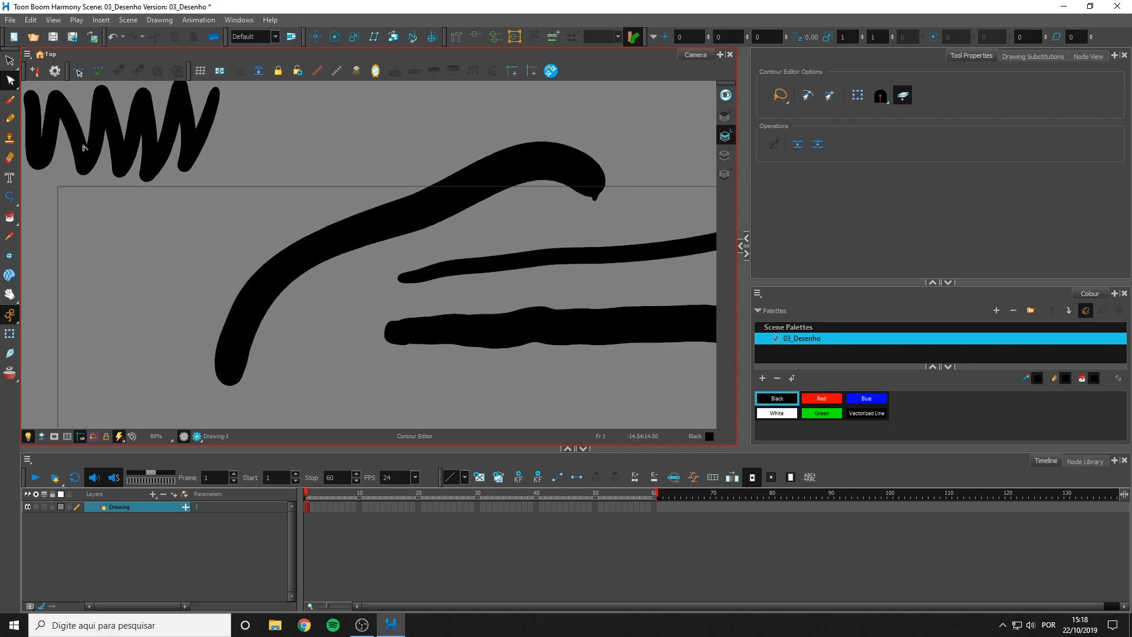
# Bend the S-curved stroke with the Centerline Editor, raising its middle into a tall peak and rounding its descending side
pyautogui.click(13, 83)
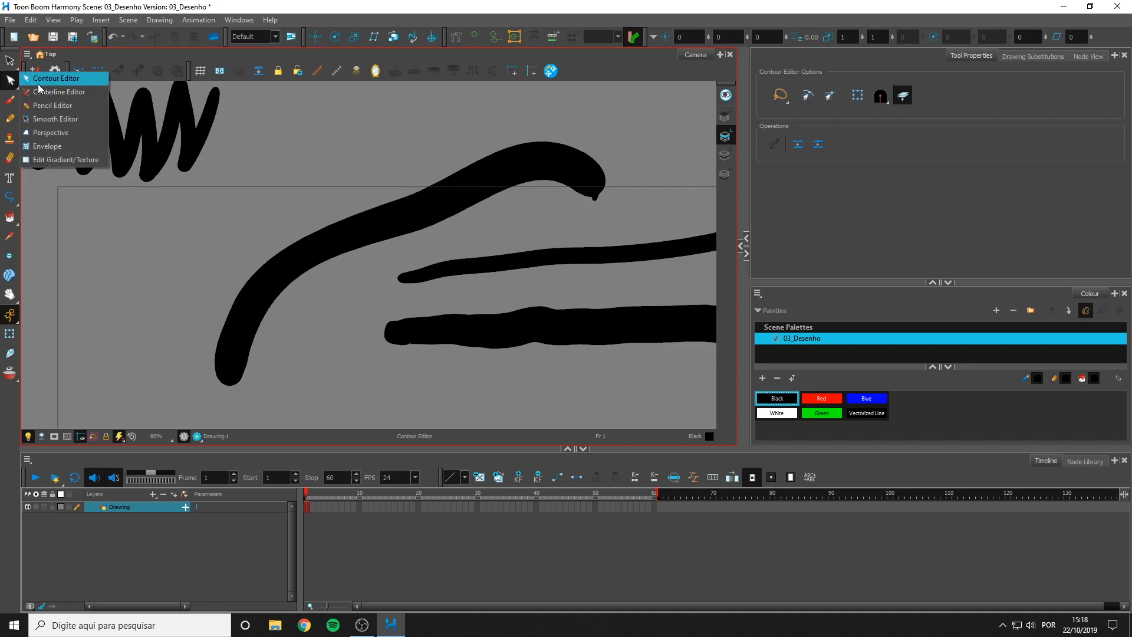
pyautogui.click(69, 92)
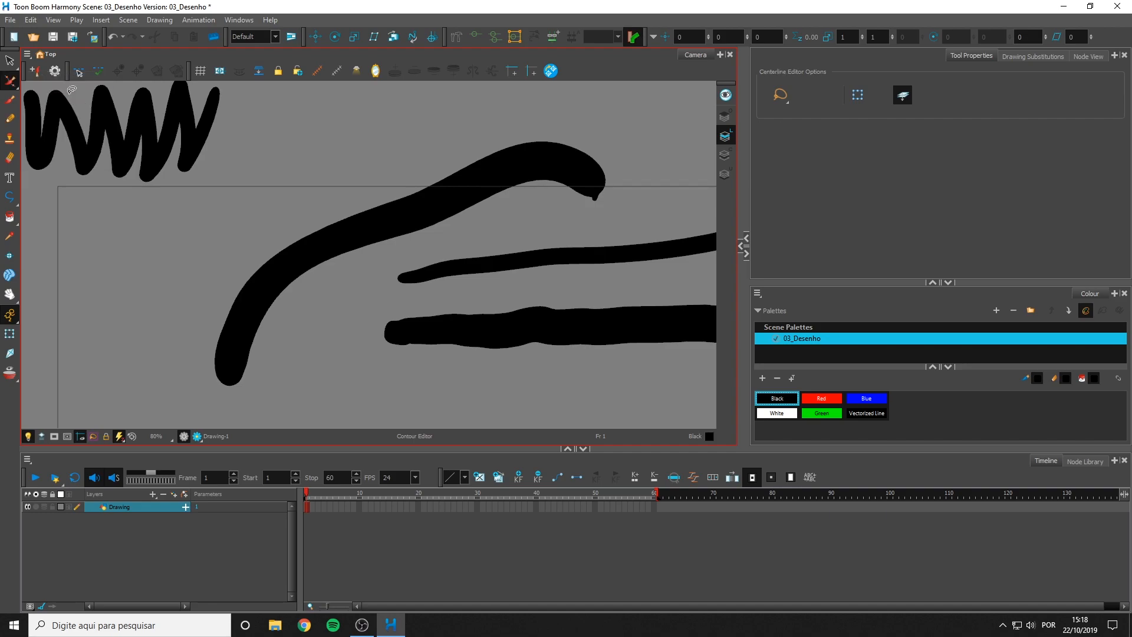
pyautogui.moveTo(426, 212)
pyautogui.mouseDown()
pyautogui.moveTo(434, 260)
pyautogui.moveTo(416, 108)
pyautogui.moveTo(466, 94)
pyautogui.mouseUp()
pyautogui.click(437, 236)
pyautogui.scroll(-2, 442, 152)
pyautogui.click(460, 196)
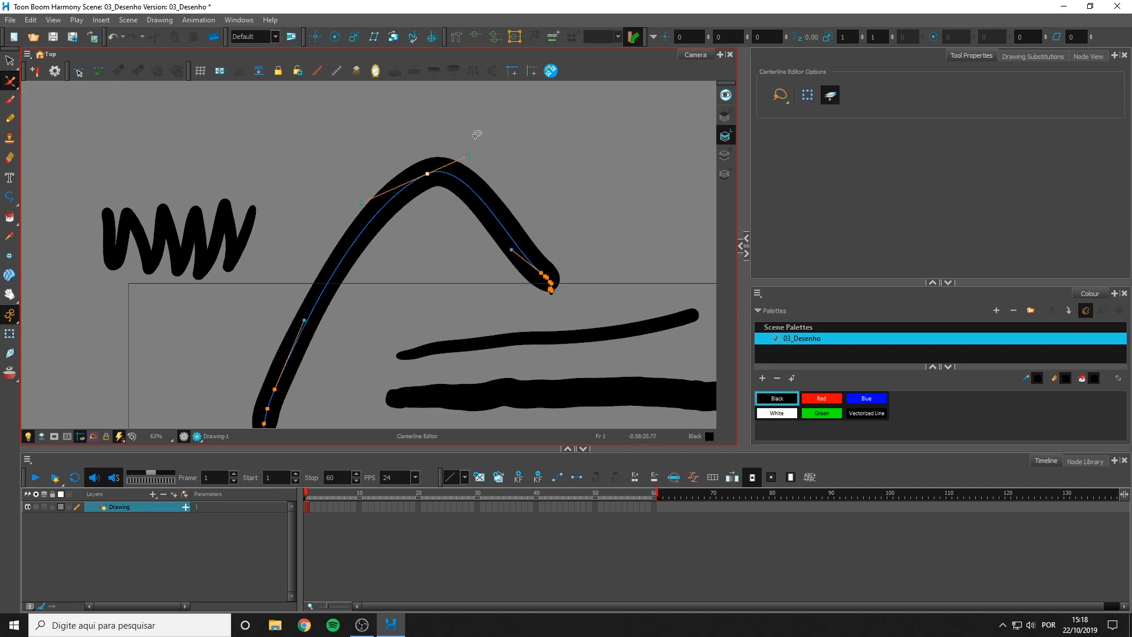
pyautogui.moveTo(470, 161); pyautogui.dragTo(493, 180)
pyautogui.moveTo(512, 250)
pyautogui.mouseDown()
pyautogui.moveTo(539, 225)
pyautogui.moveTo(473, 169)
pyautogui.mouseUp()
pyautogui.scroll(-2, 473, 169)
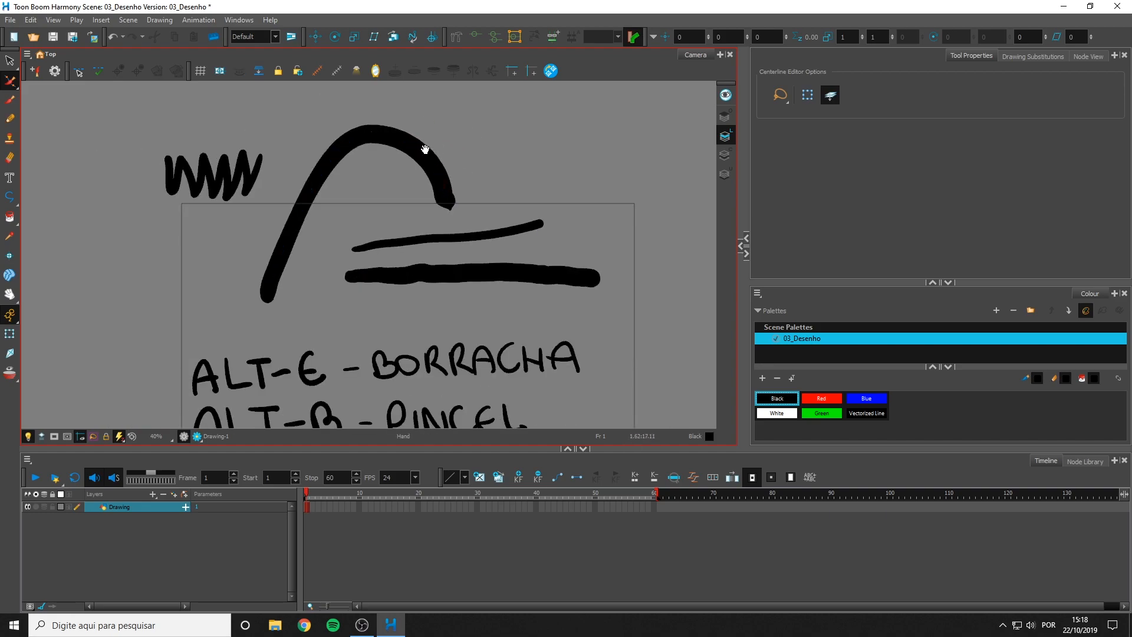
# Reshape the thin stroke through its centerline, lifting it into a high arch with its far end curled back down
pyautogui.moveTo(403, 106); pyautogui.dragTo(430, 143)
pyautogui.press('space')
pyautogui.scroll(2, 553, 302)
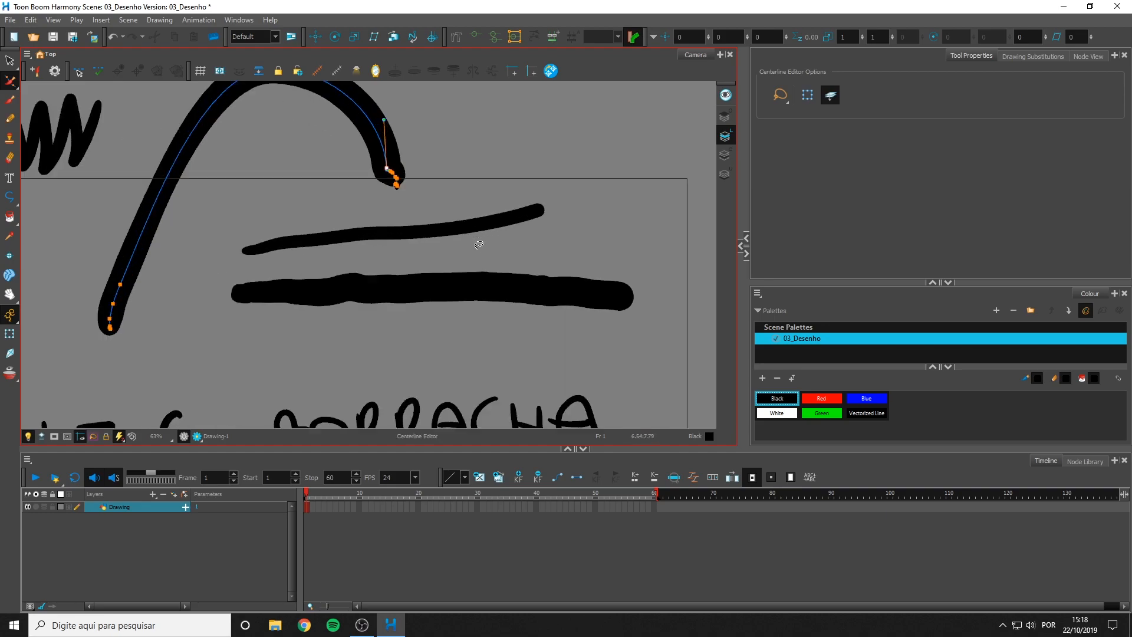
pyautogui.click(429, 231)
pyautogui.moveTo(539, 208)
pyautogui.mouseDown()
pyautogui.moveTo(573, 128)
pyautogui.moveTo(652, 108)
pyautogui.mouseUp()
pyautogui.press('space')
pyautogui.moveTo(590, 158); pyautogui.dragTo(525, 211)
pyautogui.moveTo(586, 131); pyautogui.dragTo(572, 195)
pyautogui.moveTo(627, 183); pyautogui.dragTo(501, 128)
pyautogui.press('space')
pyautogui.moveTo(584, 142); pyautogui.dragTo(588, 185)
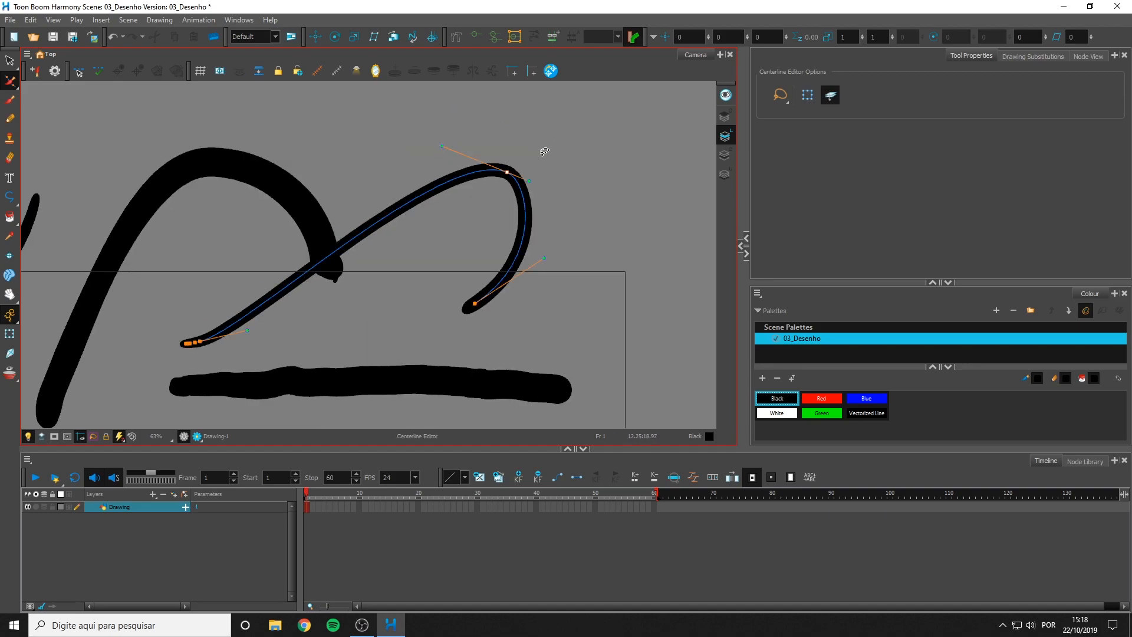
pyautogui.scroll(-2, 335, 343)
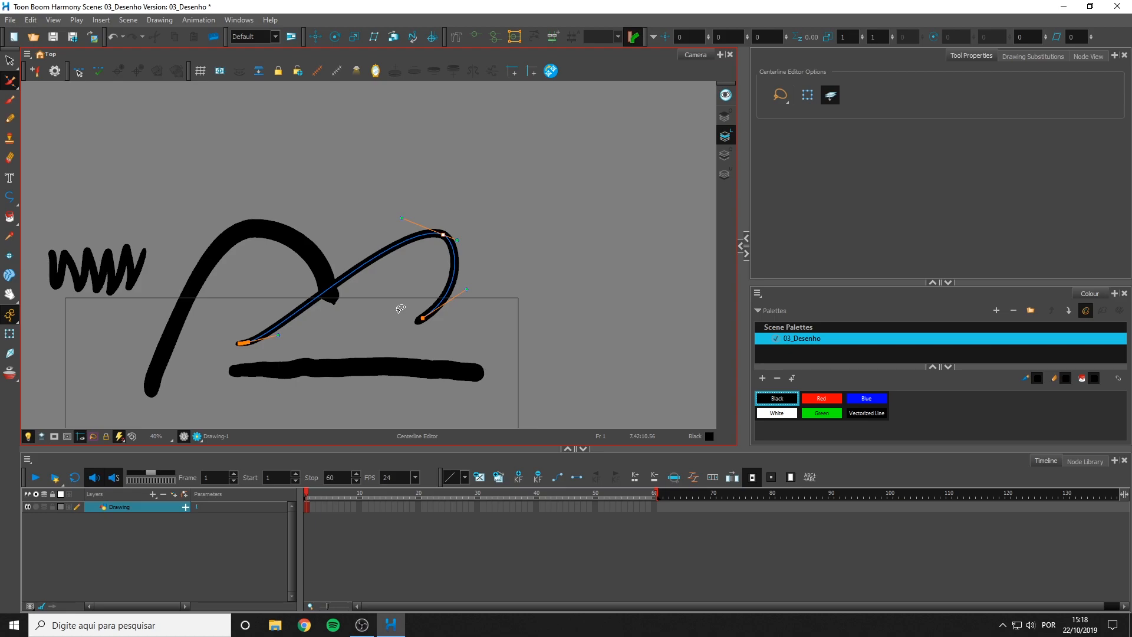
# Sketch a simple face in red with the brush beside the black strokes, with a chin curve, two eyes and a nose
pyautogui.scroll(1, 401, 308)
pyautogui.hotkey('alt', 'b')
pyautogui.press('space')
pyautogui.moveTo(714, 323); pyautogui.dragTo(655, 283)
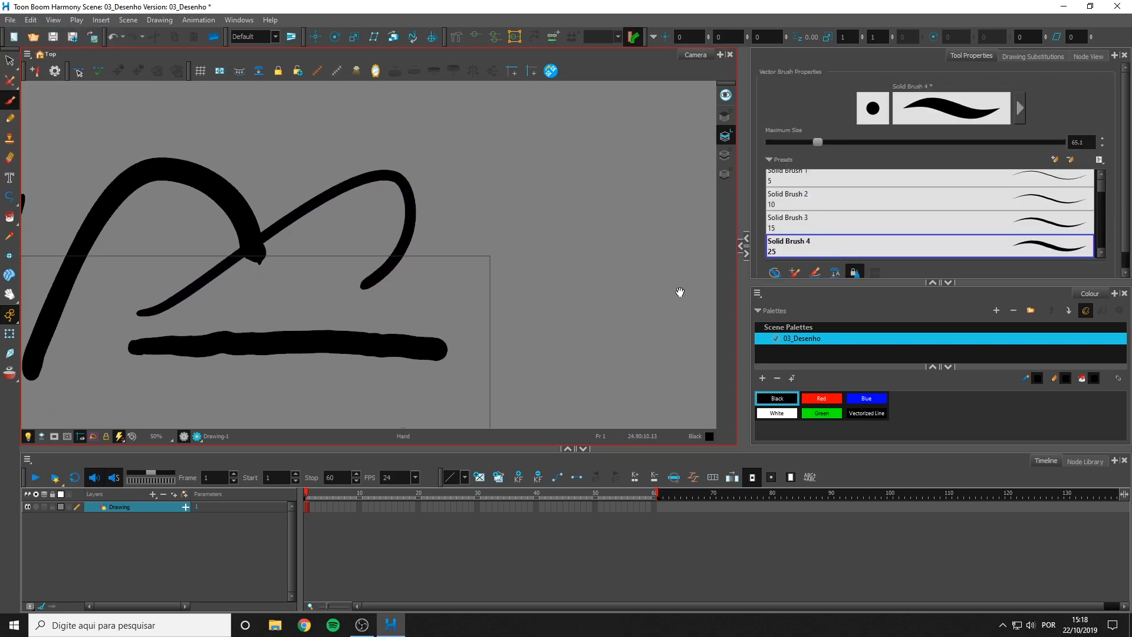
pyautogui.click(821, 398)
pyautogui.moveTo(525, 225); pyautogui.dragTo(477, 223)
pyautogui.moveTo(495, 164)
pyautogui.mouseDown()
pyautogui.moveTo(503, 215)
pyautogui.moveTo(490, 245)
pyautogui.moveTo(519, 297)
pyautogui.moveTo(490, 258)
pyautogui.moveTo(593, 288)
pyautogui.moveTo(557, 307)
pyautogui.moveTo(631, 243)
pyautogui.mouseUp()
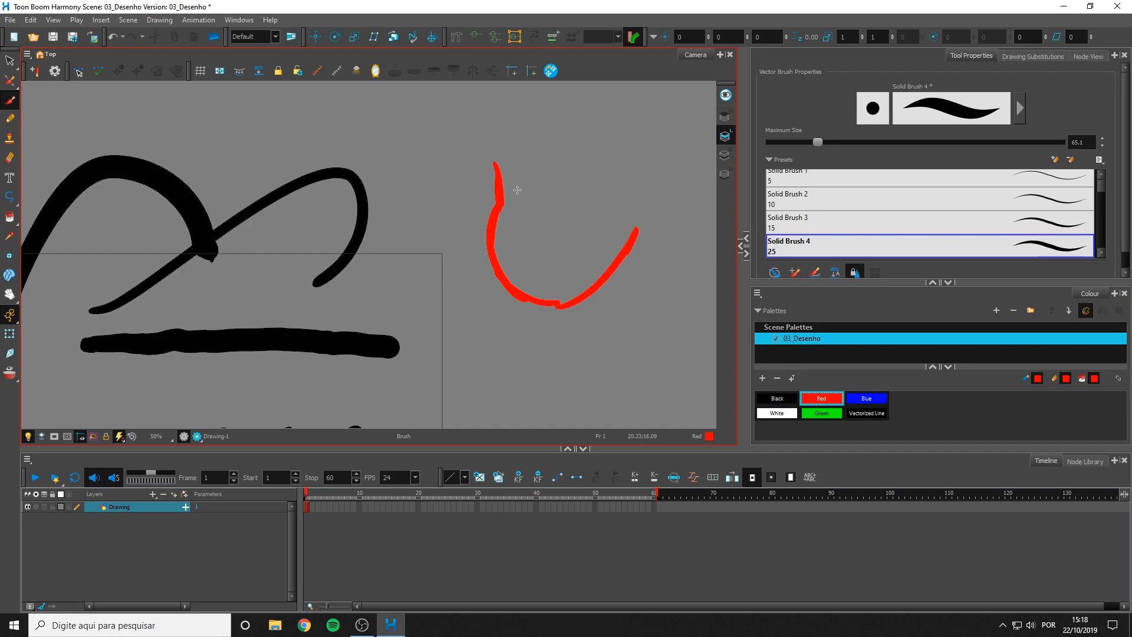
pyautogui.moveTo(521, 178); pyautogui.dragTo(537, 212)
pyautogui.moveTo(575, 178)
pyautogui.mouseDown()
pyautogui.moveTo(574, 219)
pyautogui.moveTo(543, 246)
pyautogui.mouseUp()
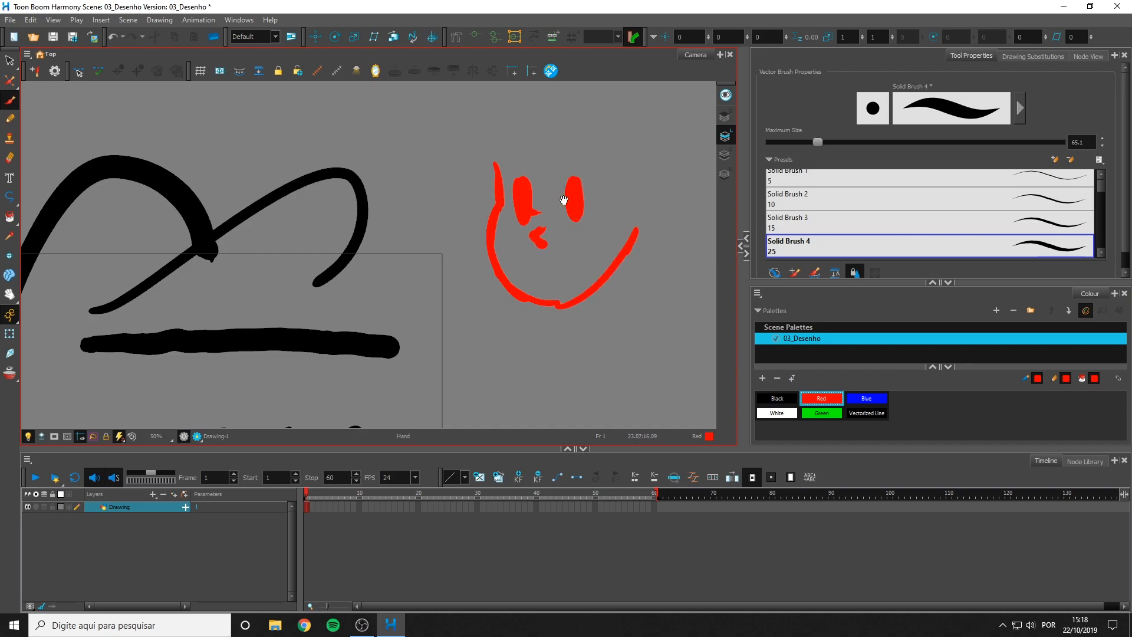
pyautogui.moveTo(566, 199); pyautogui.dragTo(561, 209)
pyautogui.moveTo(491, 174)
pyautogui.mouseDown()
pyautogui.moveTo(480, 277)
pyautogui.moveTo(563, 314)
pyautogui.moveTo(632, 242)
pyautogui.moveTo(581, 310)
pyautogui.mouseUp()
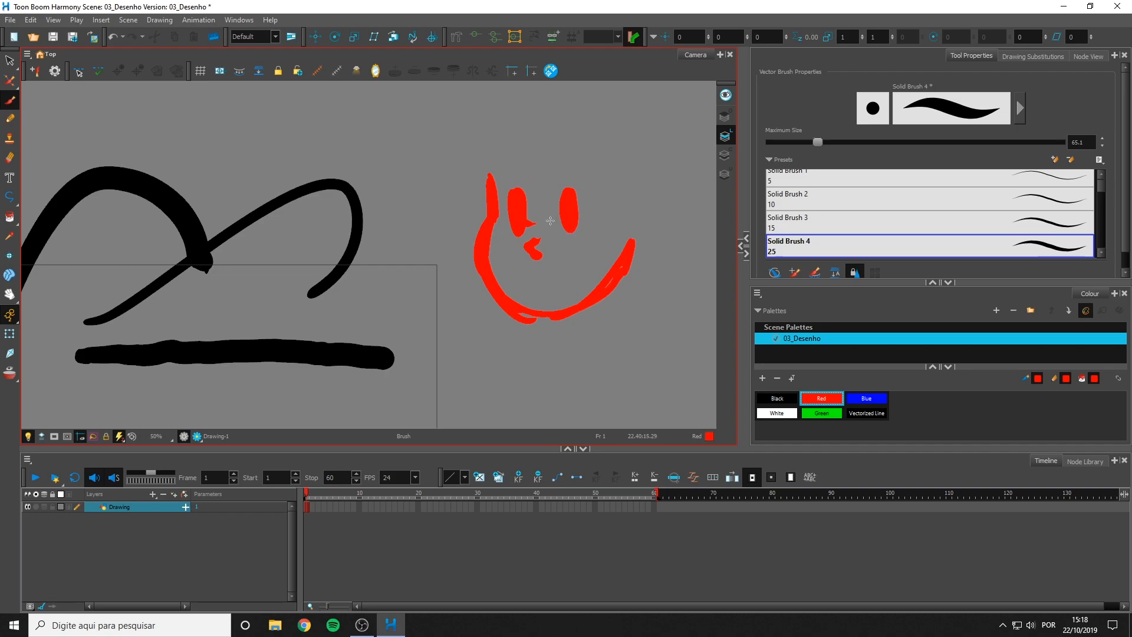
# Activate the Overlay art layer and trace the red face's chin curve in black
pyautogui.click(296, 350)
pyautogui.hscroll(2, 464, 197)
pyautogui.scroll(-1, 464, 196)
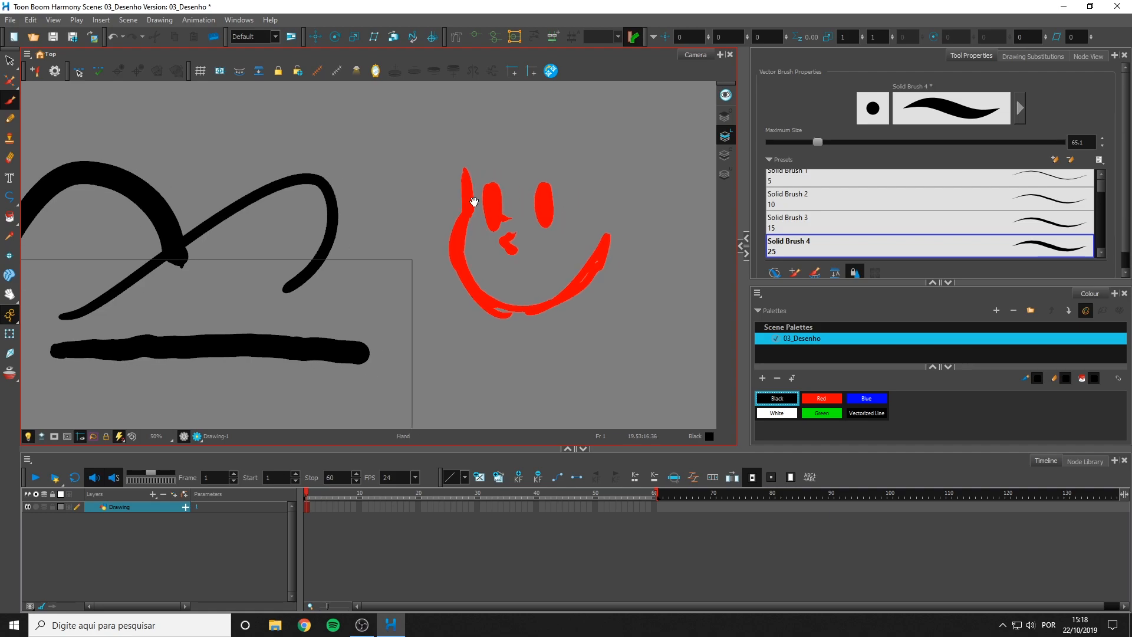
pyautogui.moveTo(447, 168)
pyautogui.mouseDown()
pyautogui.moveTo(455, 216)
pyautogui.moveTo(447, 181)
pyautogui.moveTo(438, 261)
pyautogui.moveTo(456, 290)
pyautogui.moveTo(519, 298)
pyautogui.moveTo(559, 279)
pyautogui.moveTo(587, 241)
pyautogui.mouseUp()
pyautogui.hotkey('ctrl', 'z')
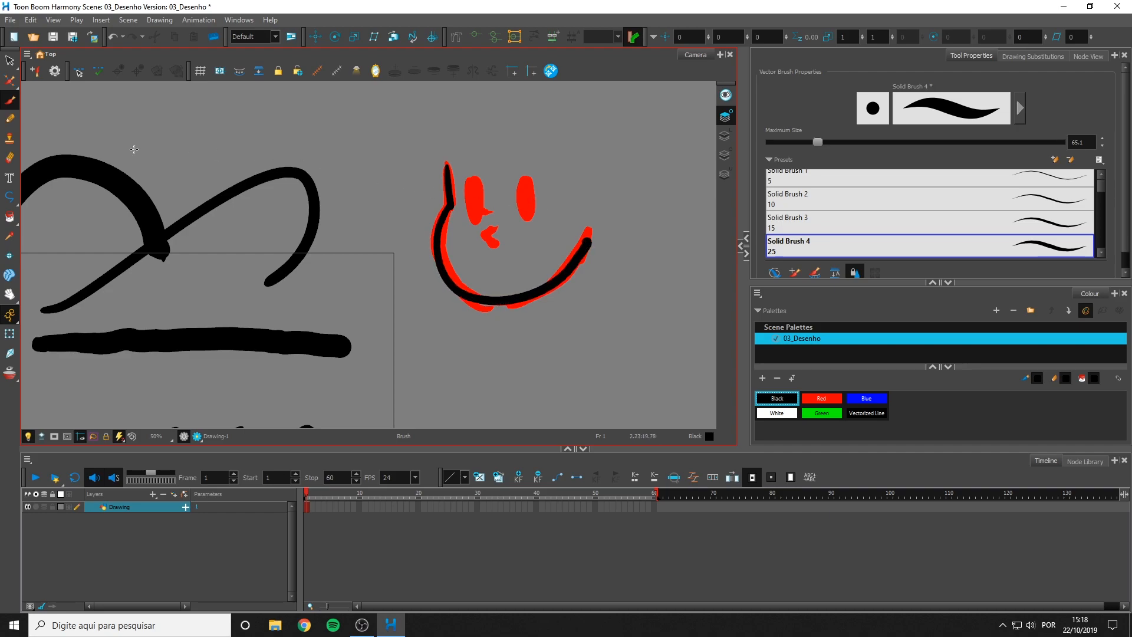
# Limit the Centerline Editor to the active art layer and smooth the black chin curve along the red sketch
pyautogui.click(9, 79)
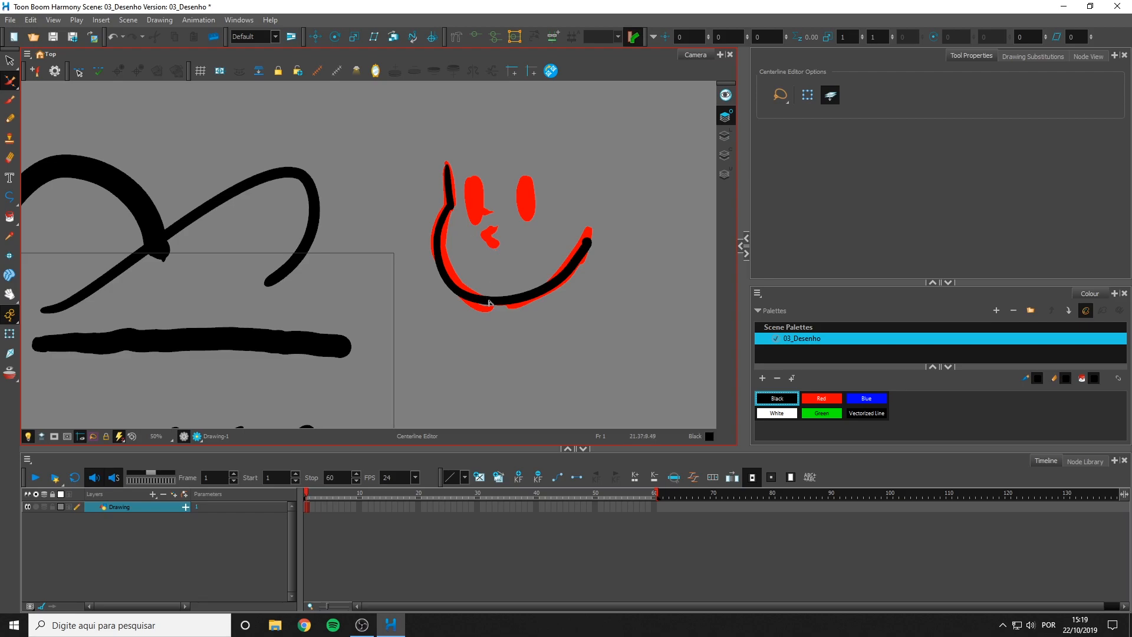
pyautogui.click(830, 95)
pyautogui.click(493, 300)
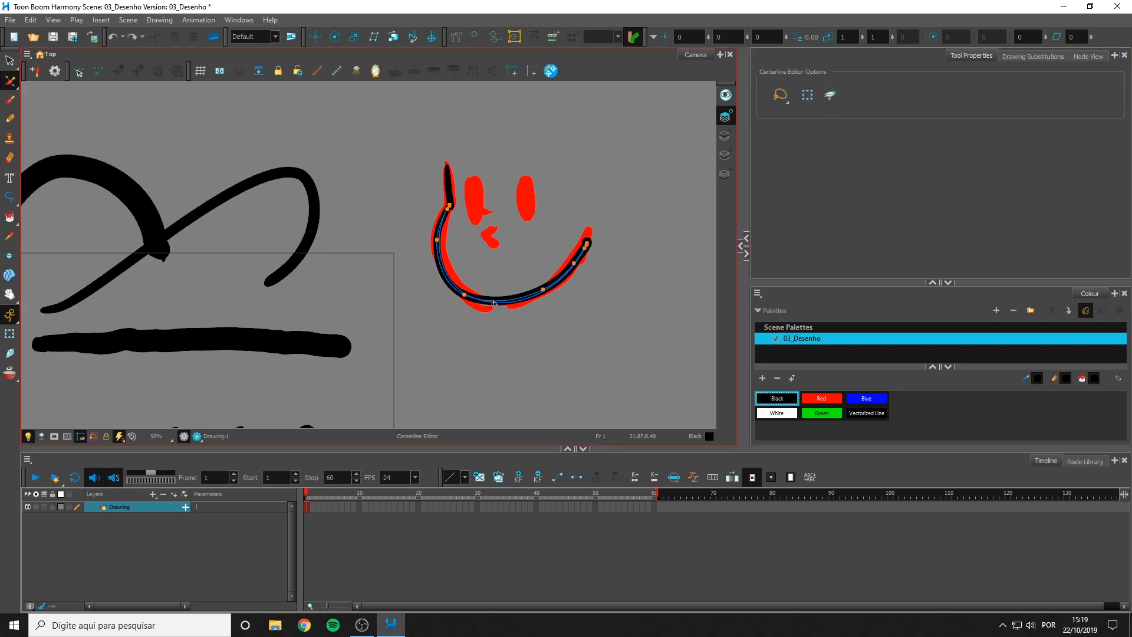
pyautogui.moveTo(488, 301); pyautogui.dragTo(491, 305)
pyautogui.moveTo(452, 213); pyautogui.dragTo(444, 247)
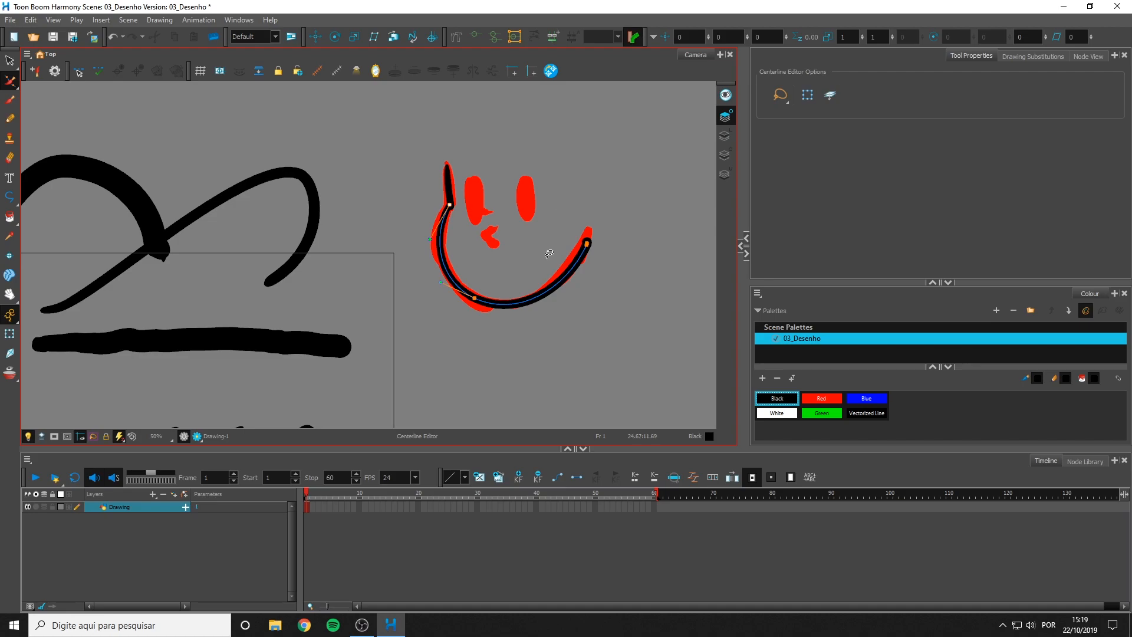
# Make the Select tool work across all art layers and delete the face, the curves, the horizontal stroke and the zigzag
pyautogui.scroll(-3, 549, 254)
pyautogui.hotkey('alt', 'b')
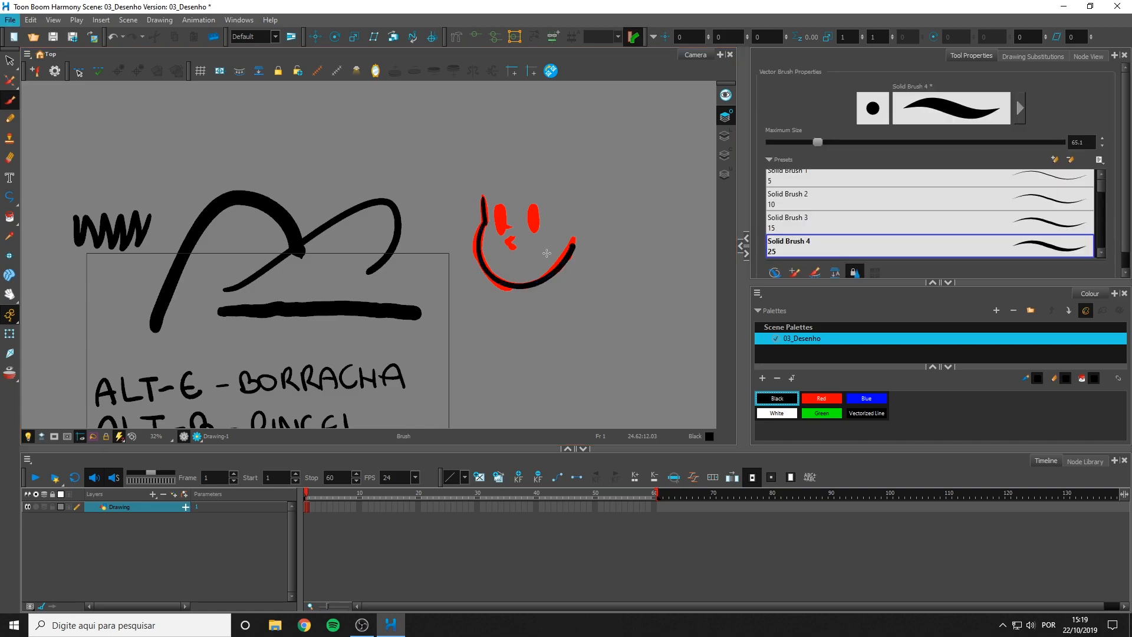
pyautogui.moveTo(580, 284)
pyautogui.mouseDown()
pyautogui.moveTo(644, 260)
pyautogui.moveTo(87, 272)
pyautogui.moveTo(636, 177)
pyautogui.mouseUp()
pyautogui.hotkey('alt', 's')
pyautogui.click(837, 123)
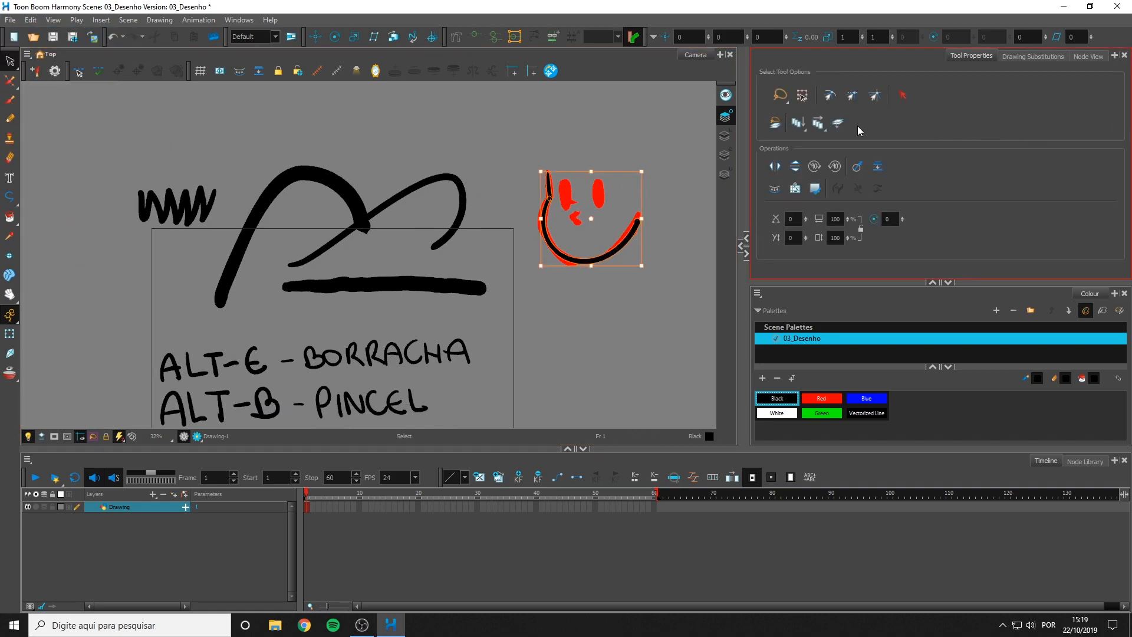
pyautogui.moveTo(685, 257)
pyautogui.mouseDown()
pyautogui.moveTo(327, 295)
pyautogui.moveTo(354, 88)
pyautogui.moveTo(708, 129)
pyautogui.mouseUp()
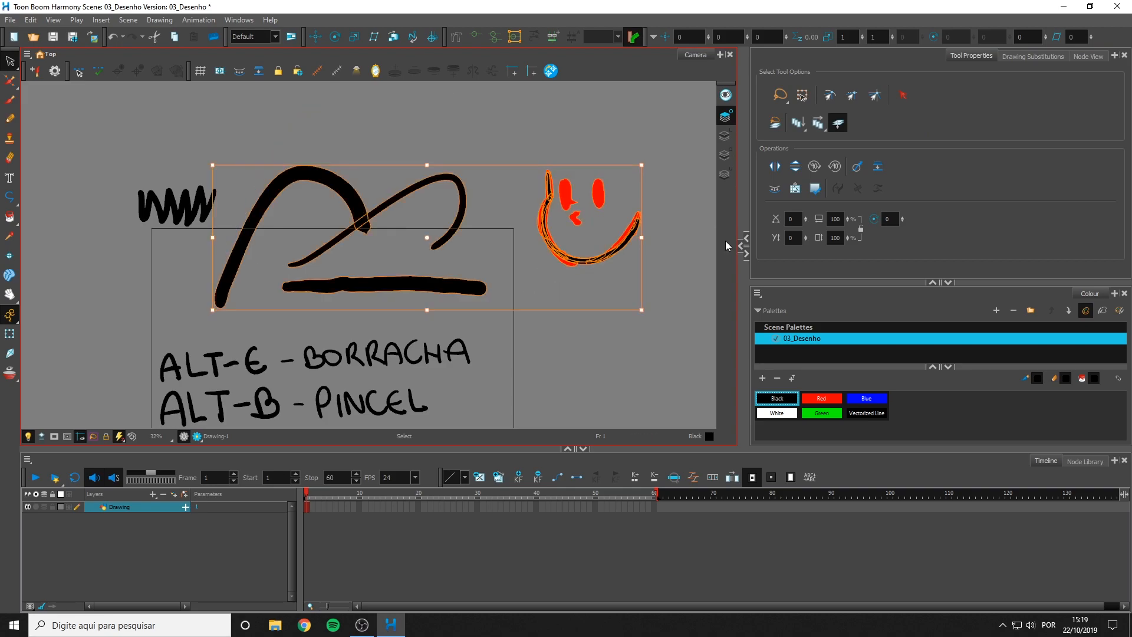
pyautogui.press('Delete')
pyautogui.moveTo(336, 273); pyautogui.dragTo(304, 133)
pyautogui.press('Delete')
# Handwrite "ALT-T :" in black above the ALT-E note with the brush
pyautogui.moveTo(323, 253); pyautogui.dragTo(360, 254)
pyautogui.scroll(2, 361, 255)
pyautogui.hotkey('alt', 'b')
pyautogui.moveTo(242, 208)
pyautogui.mouseDown()
pyautogui.moveTo(253, 220)
pyautogui.moveTo(235, 230)
pyautogui.mouseUp()
pyautogui.moveTo(209, 292)
pyautogui.mouseDown()
pyautogui.moveTo(253, 287)
pyautogui.moveTo(242, 268)
pyautogui.mouseUp()
pyautogui.moveTo(260, 230); pyautogui.dragTo(298, 282)
pyautogui.moveTo(306, 236); pyautogui.dragTo(309, 279)
pyautogui.moveTo(284, 237)
pyautogui.mouseDown()
pyautogui.moveTo(322, 224)
pyautogui.moveTo(391, 270)
pyautogui.mouseUp()
pyautogui.moveTo(380, 228); pyautogui.dragTo(423, 214)
pyautogui.moveTo(462, 247)
pyautogui.mouseDown()
pyautogui.moveTo(434, 244)
pyautogui.moveTo(430, 214)
pyautogui.moveTo(412, 202)
pyautogui.moveTo(443, 237)
pyautogui.mouseUp()
pyautogui.click(425, 230)
pyautogui.click(430, 245)
# Handwrite "CUTTER" after the ALT-T shortcut
pyautogui.moveTo(457, 201)
pyautogui.mouseDown()
pyautogui.moveTo(478, 206)
pyautogui.moveTo(485, 195)
pyautogui.mouseUp()
pyautogui.moveTo(512, 198)
pyautogui.mouseDown()
pyautogui.moveTo(518, 236)
pyautogui.moveTo(539, 236)
pyautogui.mouseUp()
pyautogui.moveTo(492, 196)
pyautogui.mouseDown()
pyautogui.moveTo(565, 187)
pyautogui.moveTo(601, 233)
pyautogui.moveTo(597, 211)
pyautogui.mouseUp()
pyautogui.moveTo(613, 233)
pyautogui.mouseDown()
pyautogui.moveTo(625, 208)
pyautogui.moveTo(651, 225)
pyautogui.mouseUp()
pyautogui.moveTo(452, 253); pyautogui.dragTo(505, 214)
# Erase the dashes before BORRACHA and PINCEL and paint colons in their place
pyautogui.hotkey('alt', 'e')
pyautogui.moveTo(438, 279); pyautogui.dragTo(419, 280)
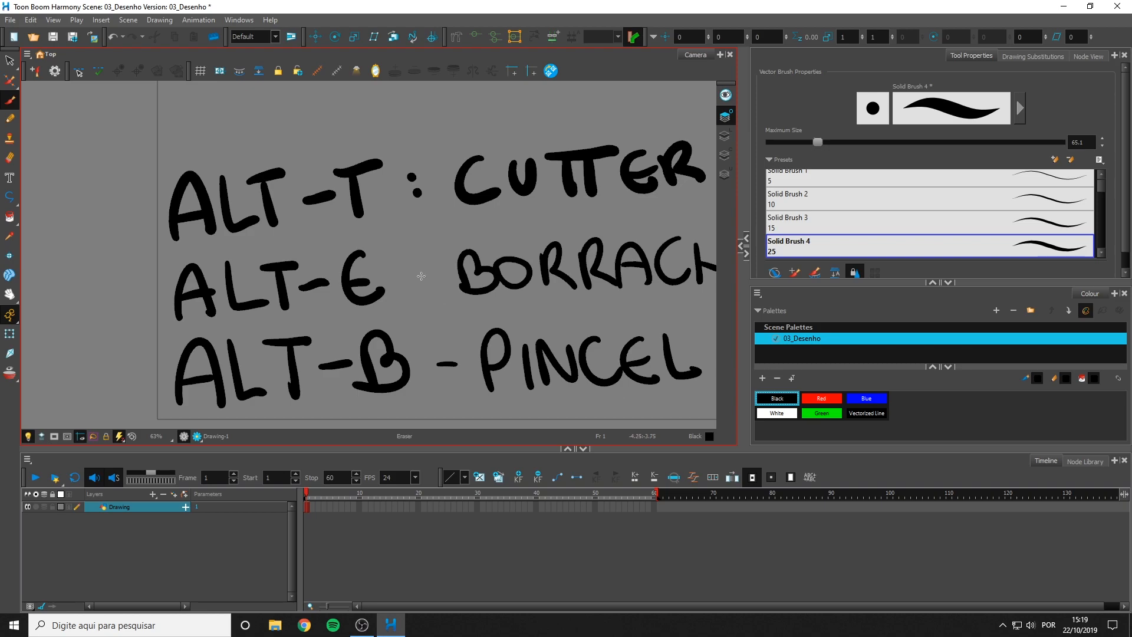
pyautogui.moveTo(450, 375); pyautogui.dragTo(445, 334)
pyautogui.click(420, 262)
pyautogui.click(421, 289)
pyautogui.click(435, 354)
pyautogui.click(440, 378)
pyautogui.scroll(-2, 474, 251)
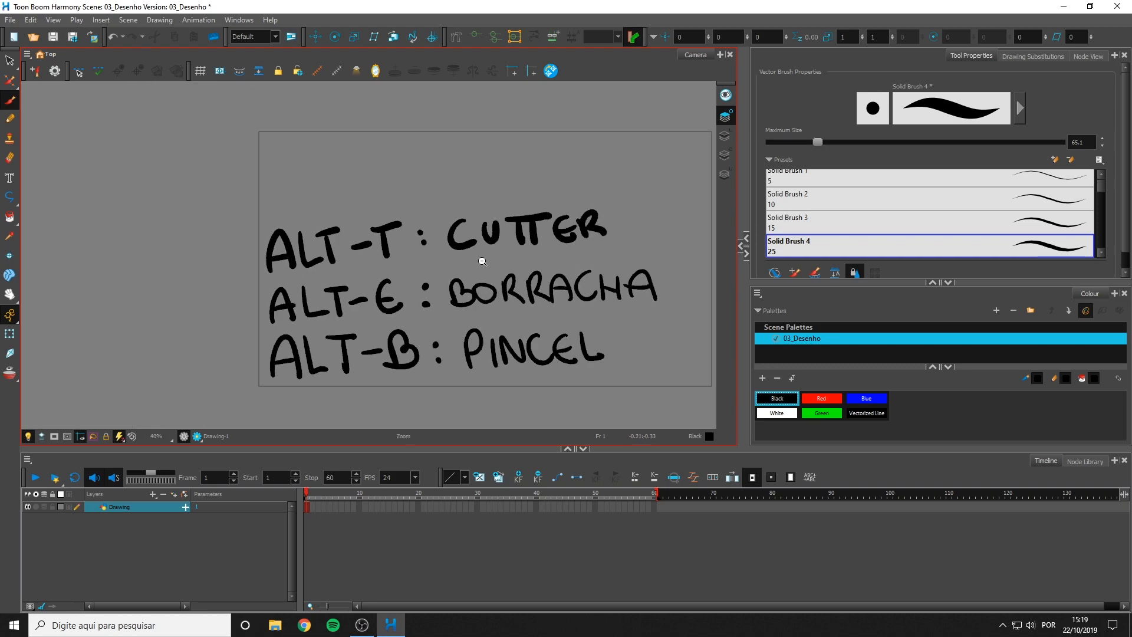
# Enlarge Solid Brush 4 to size 326.7 and paint two upright black ovals side by side above the notes
pyautogui.moveTo(448, 251); pyautogui.dragTo(411, 260)
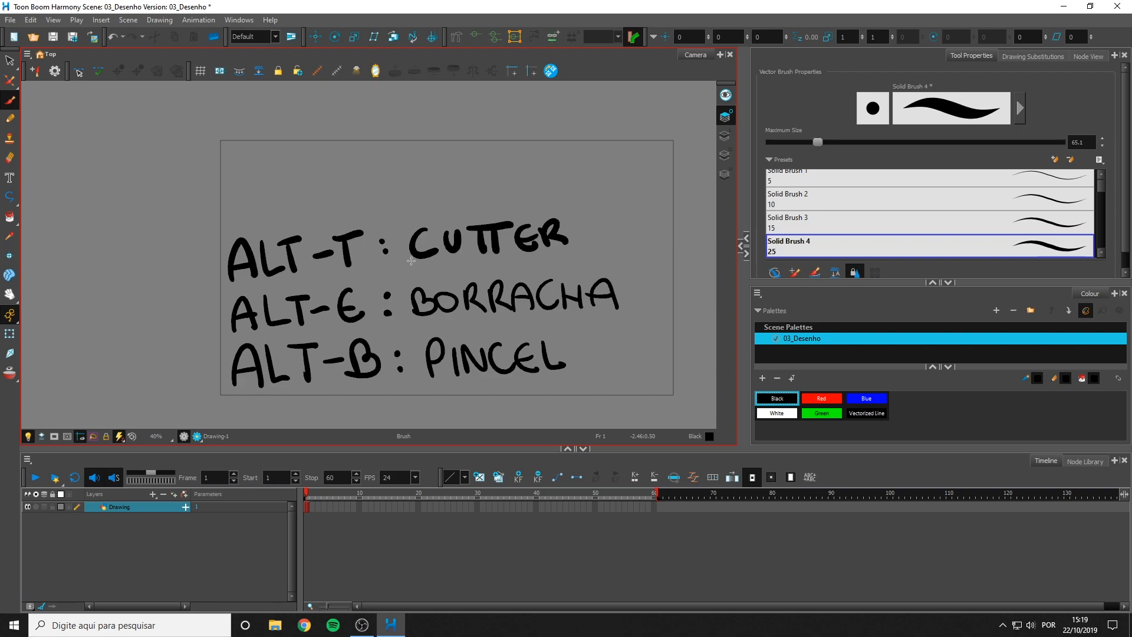
pyautogui.moveTo(473, 195)
pyautogui.mouseDown()
pyautogui.moveTo(449, 214)
pyautogui.moveTo(448, 202)
pyautogui.moveTo(466, 207)
pyautogui.moveTo(455, 250)
pyautogui.mouseUp()
pyautogui.moveTo(451, 177)
pyautogui.mouseDown()
pyautogui.moveTo(456, 259)
pyautogui.moveTo(471, 171)
pyautogui.mouseUp()
pyautogui.moveTo(585, 193)
pyautogui.mouseDown()
pyautogui.moveTo(519, 200)
pyautogui.moveTo(530, 221)
pyautogui.mouseUp()
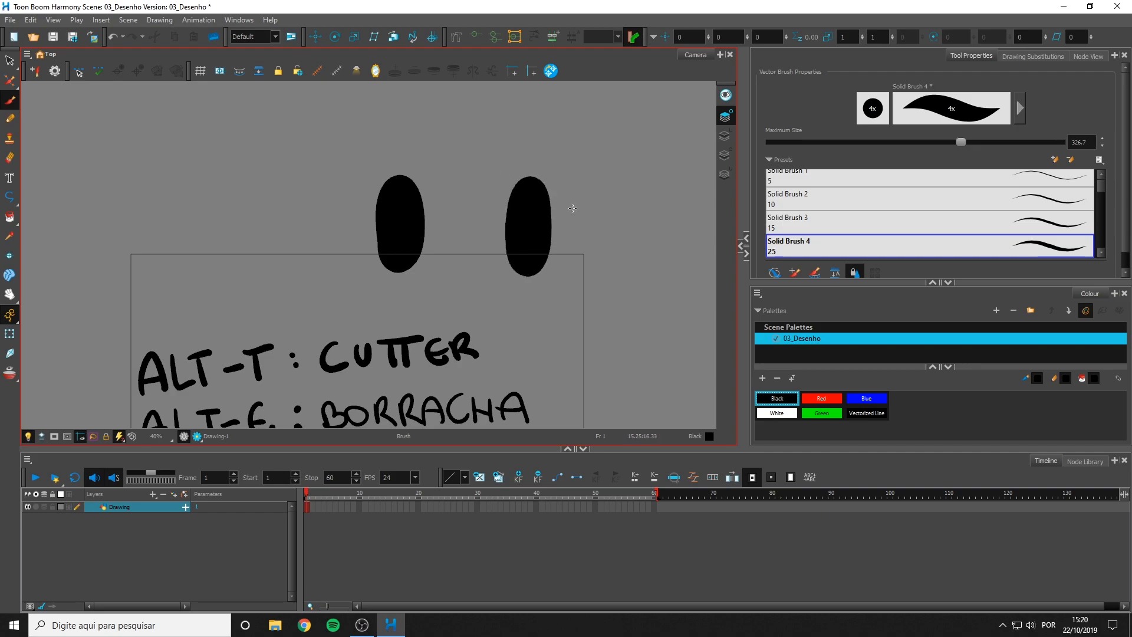
# Cut off the top of the right oval with the Cutter, move the piece diagonally upward and return to the brush
pyautogui.click(12, 62)
pyautogui.click(40, 72)
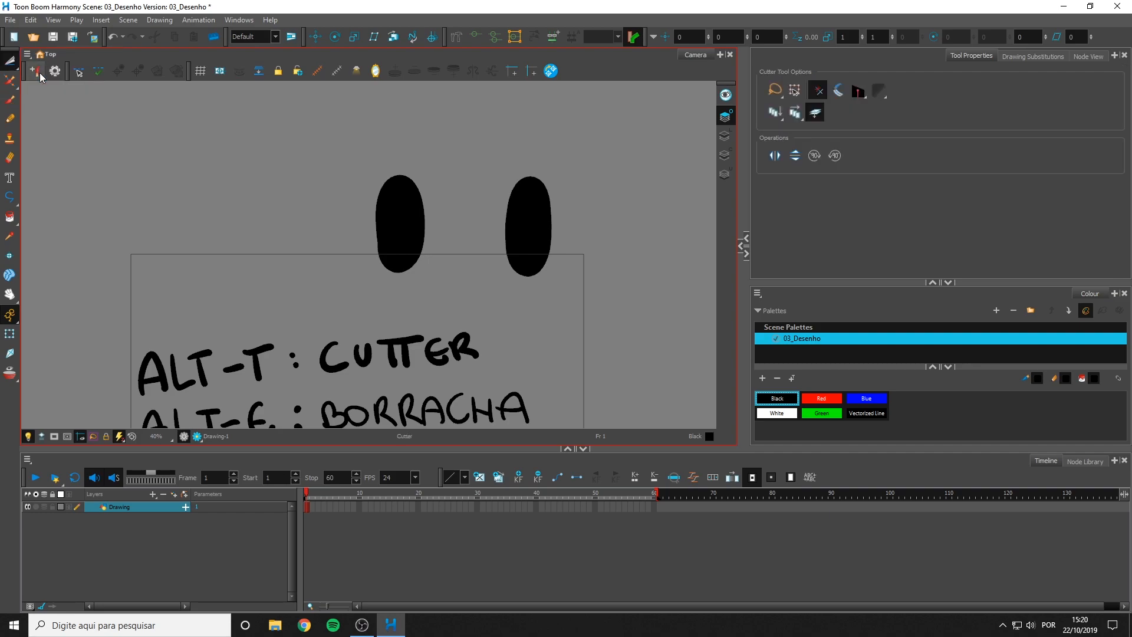
pyautogui.moveTo(505, 152)
pyautogui.mouseDown()
pyautogui.moveTo(570, 215)
pyautogui.moveTo(599, 171)
pyautogui.moveTo(561, 132)
pyautogui.mouseUp()
pyautogui.moveTo(545, 194); pyautogui.dragTo(575, 169)
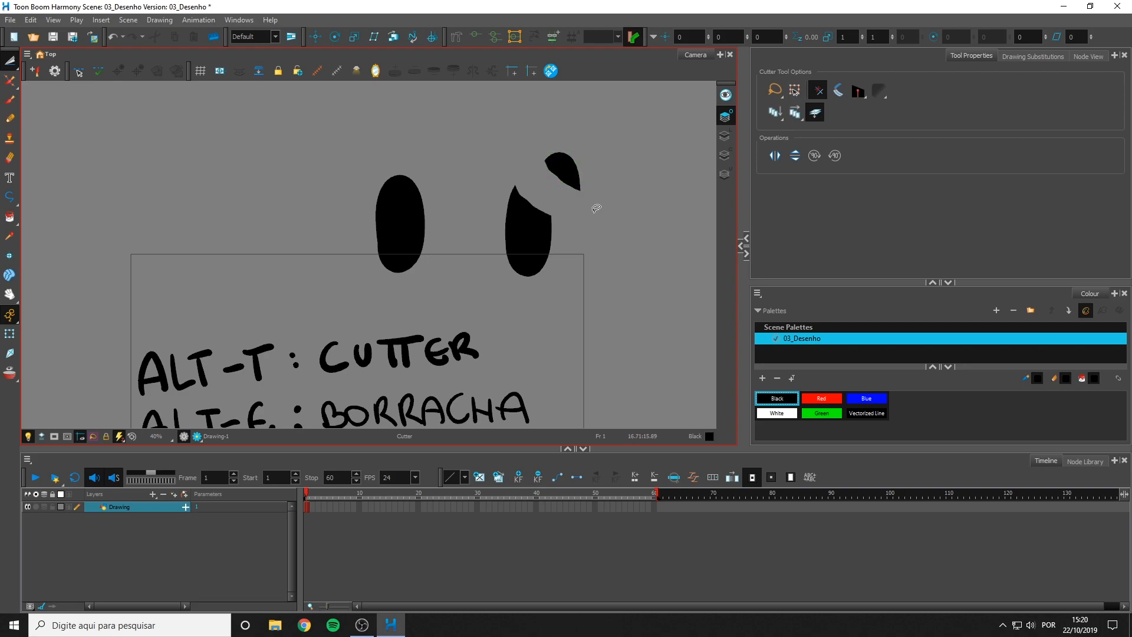
pyautogui.click(816, 113)
pyautogui.hotkey('alt', 'b')
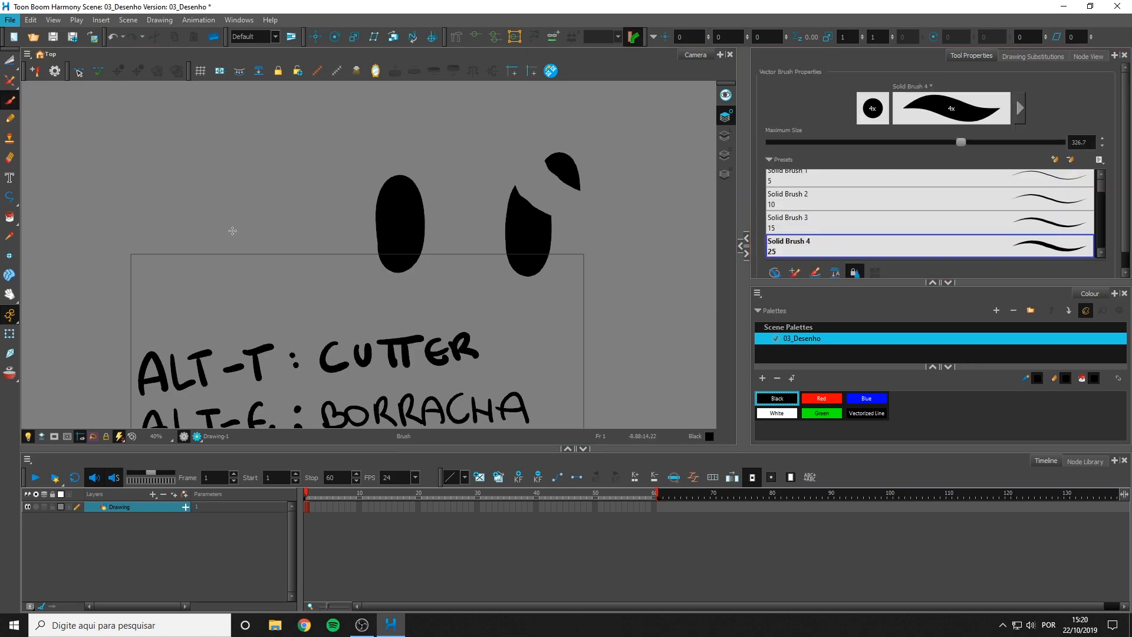
# Sketch a red face on the Colour Art layer at brush size 90, with jaw, ear, two oval eyes, nose and smile
pyautogui.moveTo(233, 231)
pyautogui.mouseDown()
pyautogui.moveTo(359, 236)
pyautogui.moveTo(316, 240)
pyautogui.mouseUp()
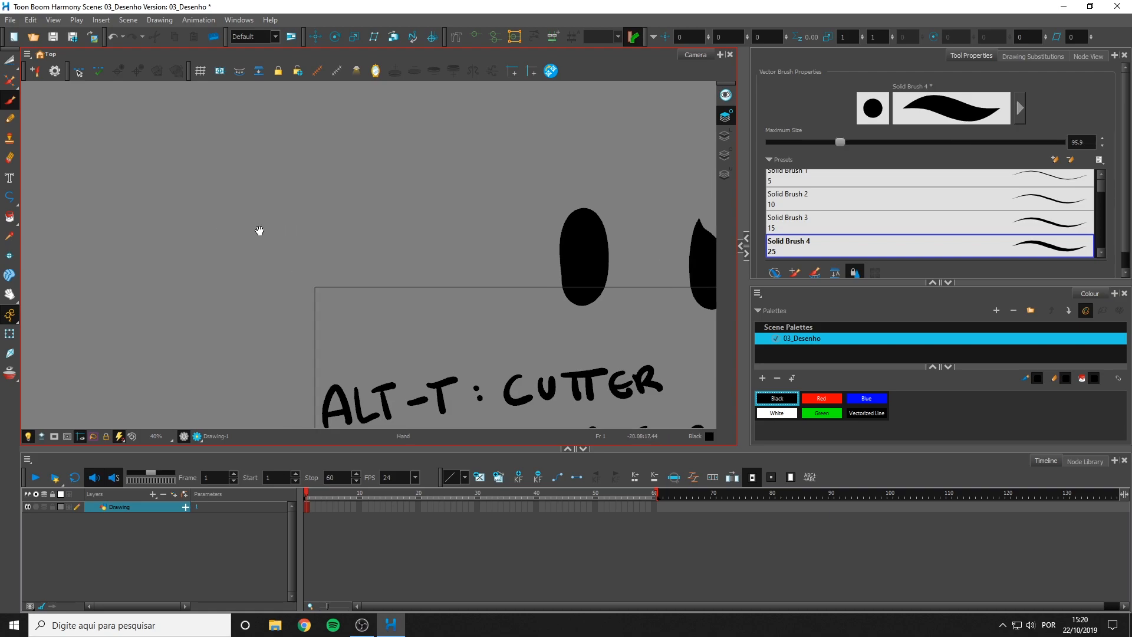
pyautogui.moveTo(240, 224); pyautogui.dragTo(256, 227)
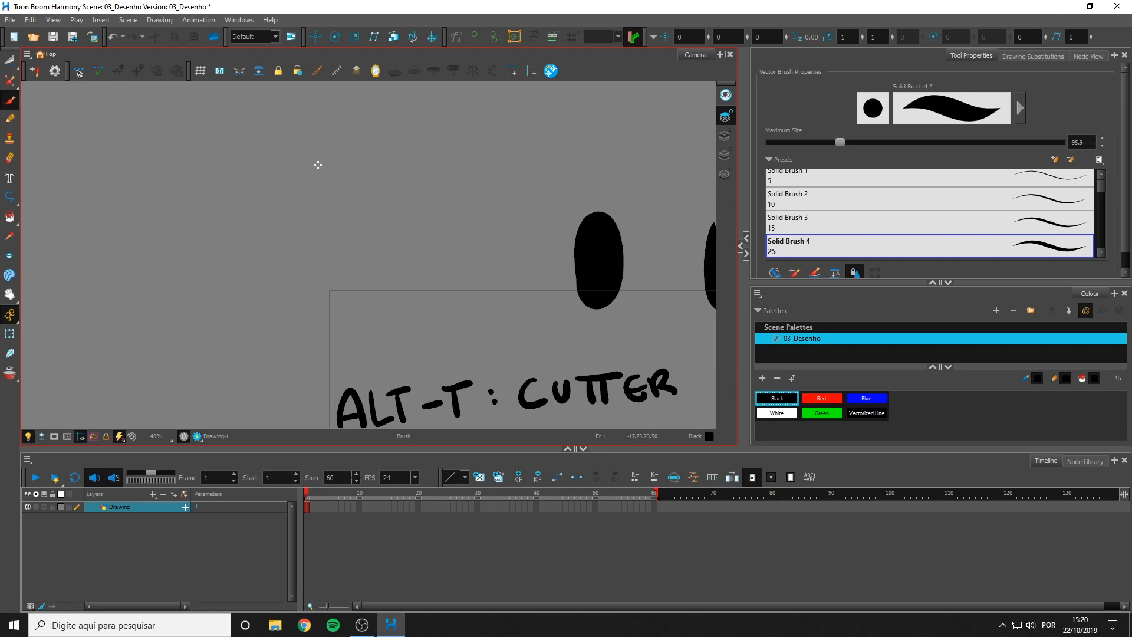
pyautogui.moveTo(295, 187)
pyautogui.mouseDown()
pyautogui.moveTo(315, 206)
pyautogui.moveTo(298, 187)
pyautogui.mouseUp()
pyautogui.click(725, 135)
pyautogui.click(821, 398)
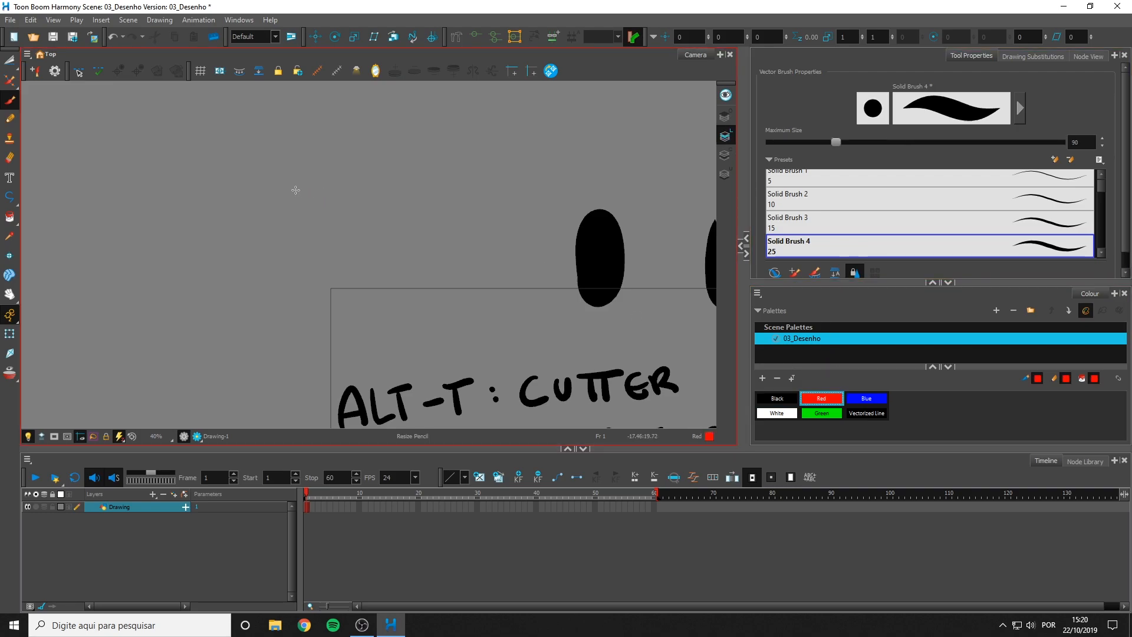
pyautogui.moveTo(275, 150)
pyautogui.mouseDown()
pyautogui.moveTo(289, 236)
pyautogui.moveTo(327, 262)
pyautogui.moveTo(404, 204)
pyautogui.moveTo(412, 211)
pyautogui.mouseUp()
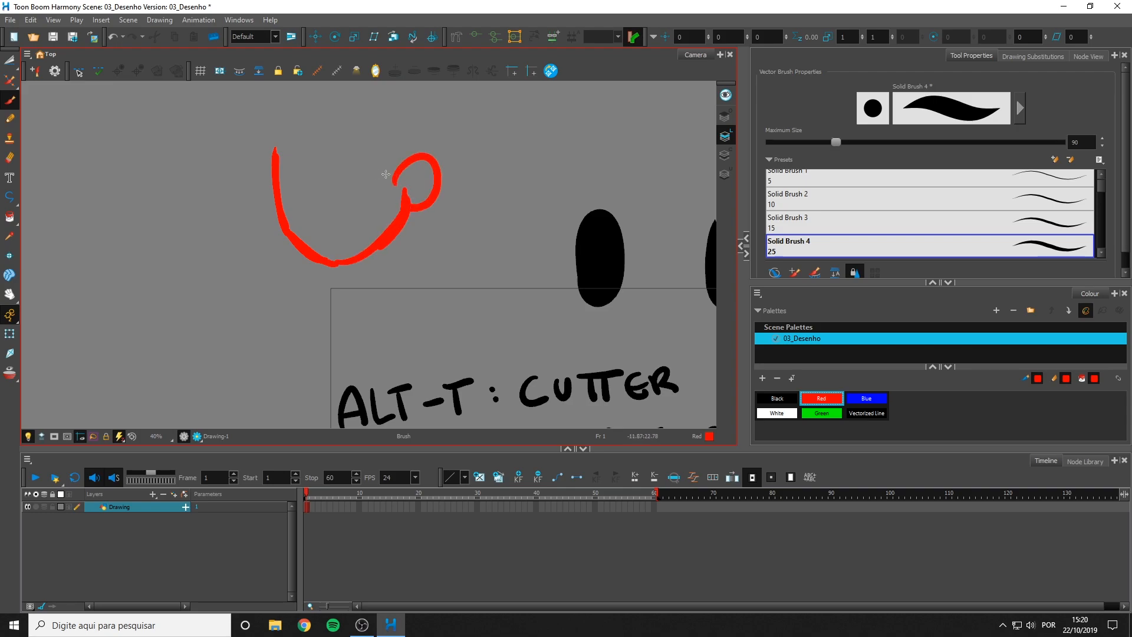
pyautogui.moveTo(369, 165); pyautogui.dragTo(370, 186)
pyautogui.moveTo(306, 172)
pyautogui.mouseDown()
pyautogui.moveTo(328, 221)
pyautogui.moveTo(362, 229)
pyautogui.mouseUp()
# Sketch the curly hair in red, with rounded outer curls around the head and a scalloped fringe across the forehead
pyautogui.moveTo(347, 113)
pyautogui.mouseDown()
pyautogui.moveTo(342, 179)
pyautogui.moveTo(312, 179)
pyautogui.mouseUp()
pyautogui.moveTo(326, 180)
pyautogui.mouseDown()
pyautogui.moveTo(275, 161)
pyautogui.moveTo(309, 234)
pyautogui.mouseUp()
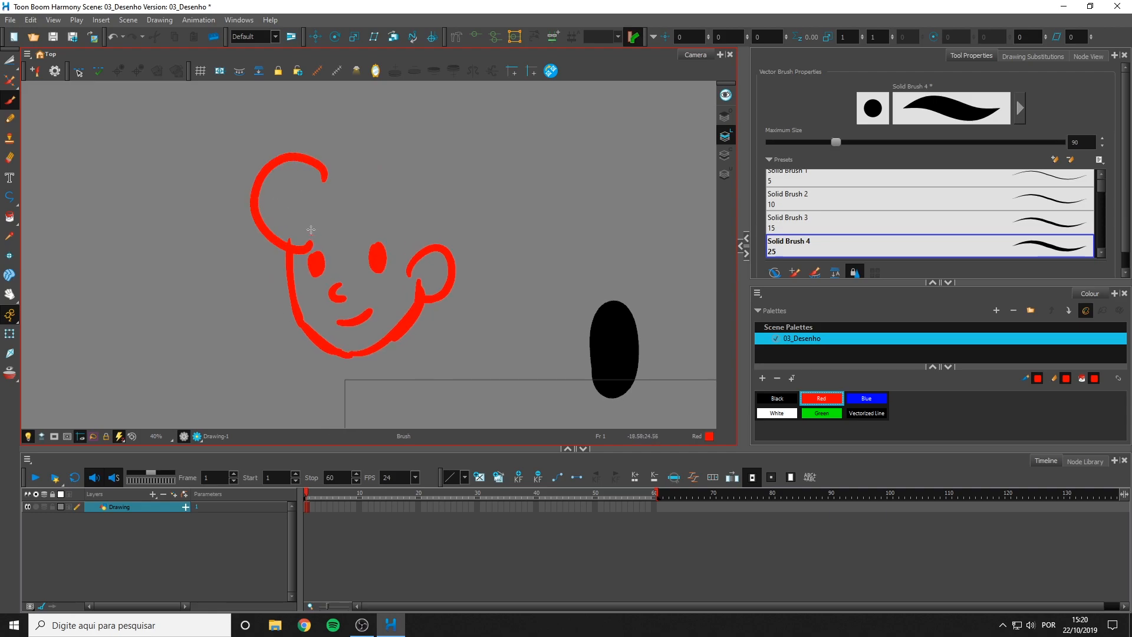
pyautogui.moveTo(323, 193)
pyautogui.mouseDown()
pyautogui.moveTo(390, 188)
pyautogui.moveTo(436, 216)
pyautogui.moveTo(439, 259)
pyautogui.mouseUp()
pyautogui.moveTo(349, 229)
pyautogui.mouseDown()
pyautogui.moveTo(377, 222)
pyautogui.moveTo(394, 237)
pyautogui.moveTo(448, 213)
pyautogui.moveTo(416, 165)
pyautogui.mouseUp()
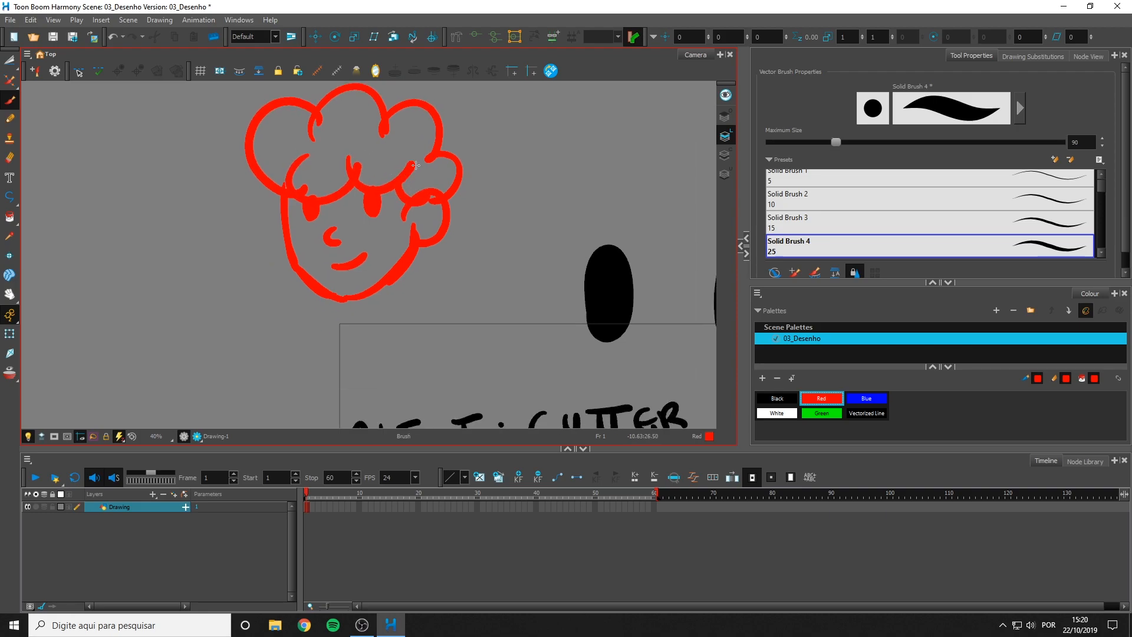
# Ink the jaw and a looping ear over the sketch in black on the Line Art layer, with brush size 46.6
pyautogui.click(726, 118)
pyautogui.click(777, 399)
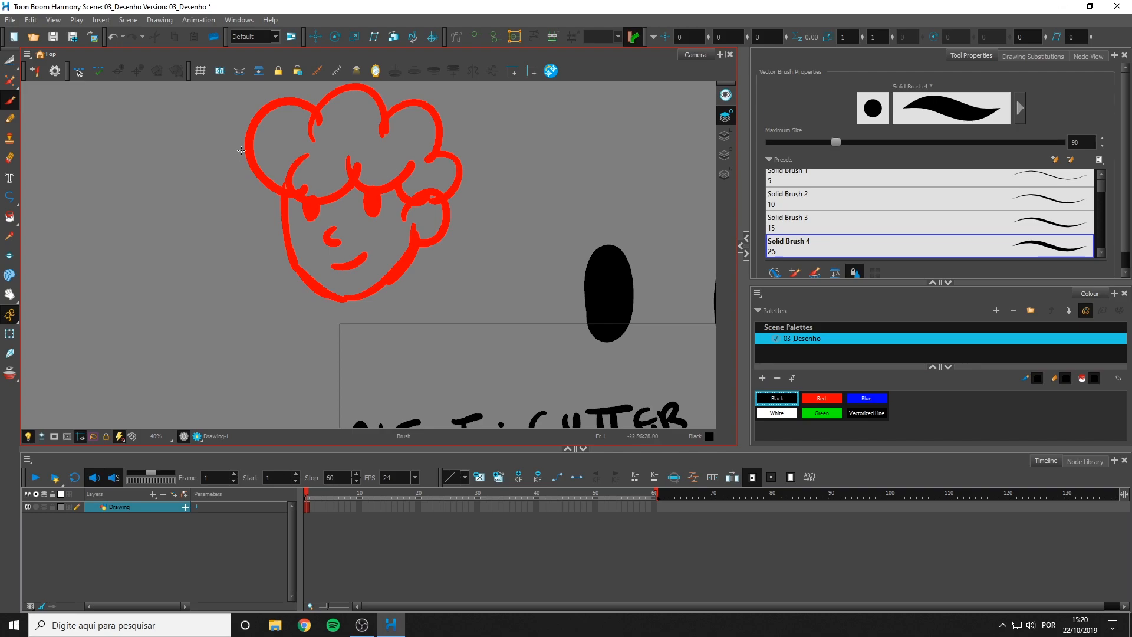
pyautogui.scroll(2, 329, 236)
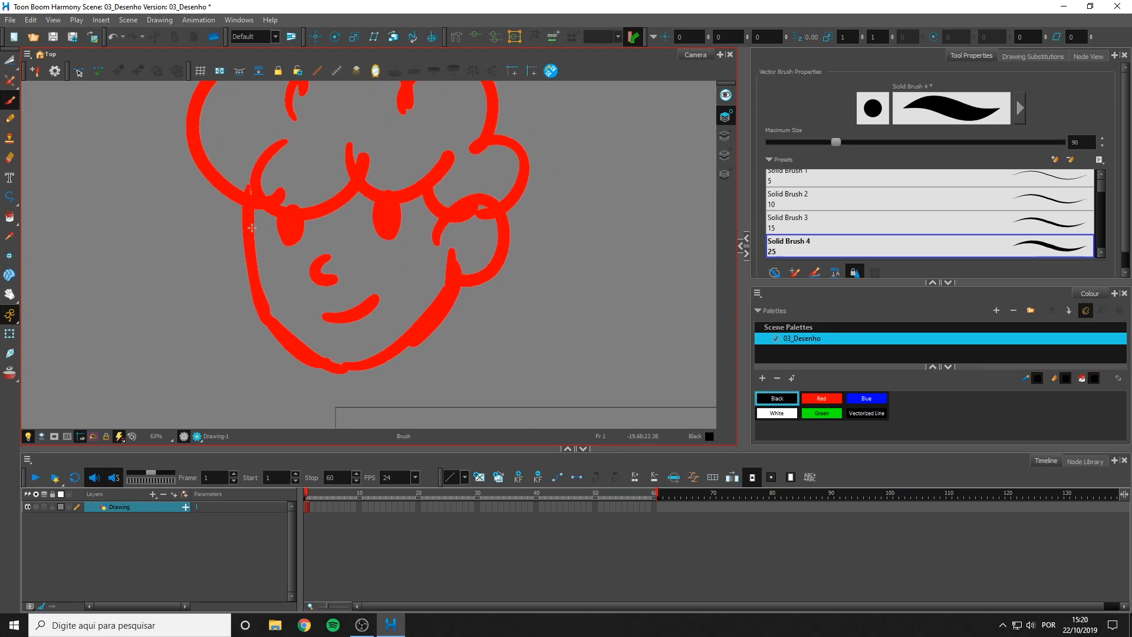
pyautogui.moveTo(245, 196); pyautogui.dragTo(266, 311)
pyautogui.hotkey('ctrl', 'z')
pyautogui.moveTo(265, 238); pyautogui.dragTo(252, 202)
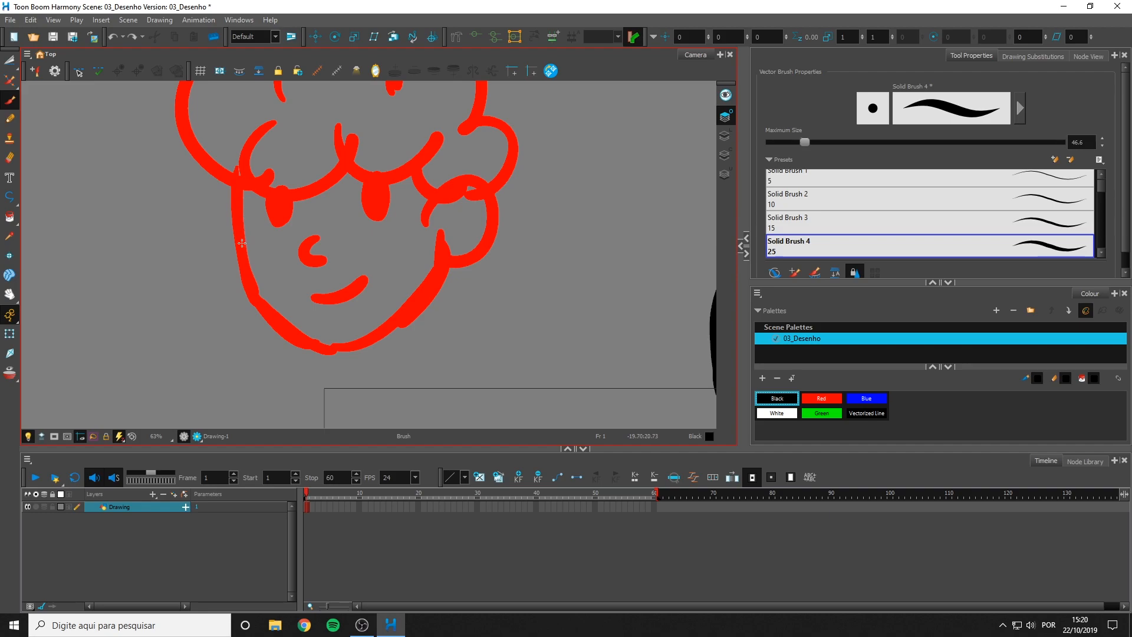
pyautogui.moveTo(237, 186)
pyautogui.mouseDown()
pyautogui.moveTo(259, 303)
pyautogui.moveTo(309, 338)
pyautogui.moveTo(360, 337)
pyautogui.moveTo(416, 311)
pyautogui.moveTo(447, 268)
pyautogui.moveTo(448, 239)
pyautogui.moveTo(479, 258)
pyautogui.moveTo(471, 193)
pyautogui.moveTo(436, 210)
pyautogui.mouseUp()
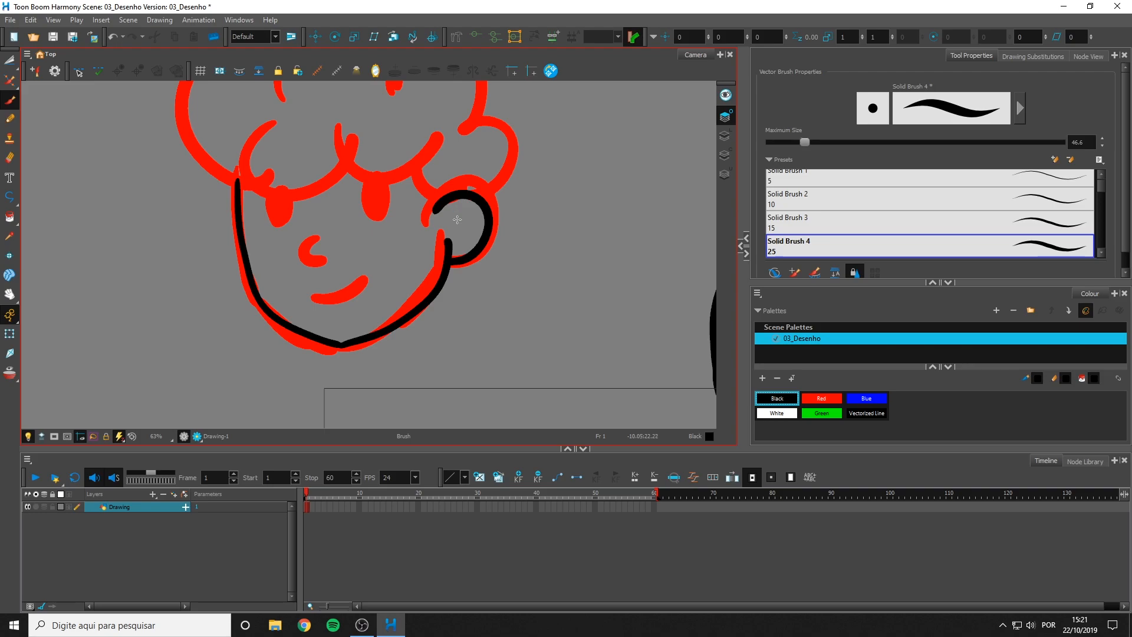
pyautogui.hotkey('ctrl', 'z')
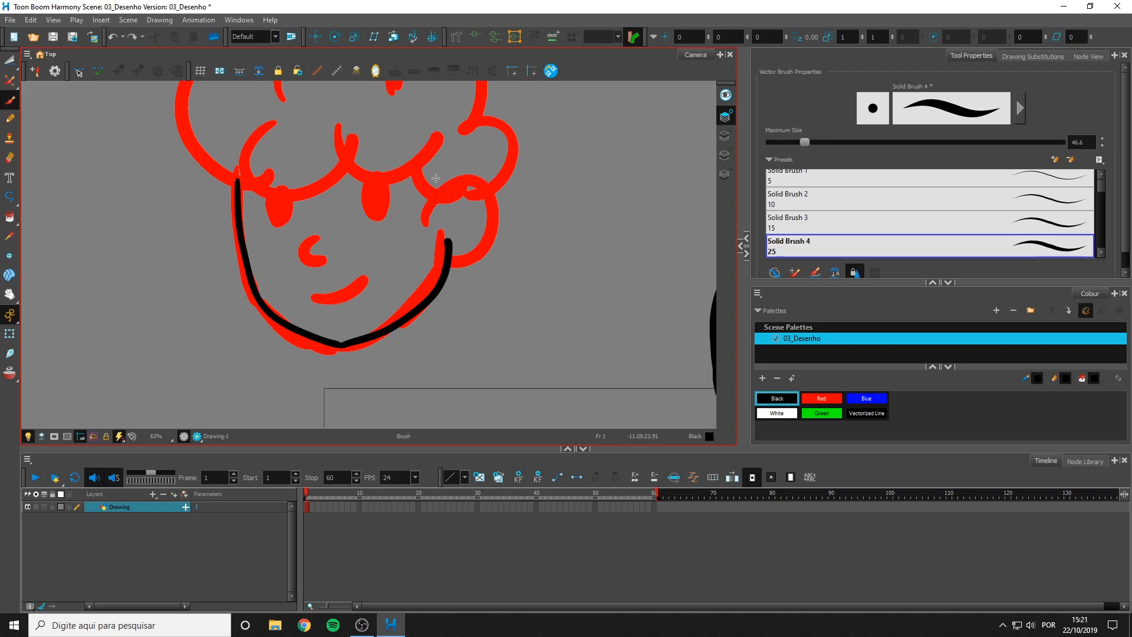
pyautogui.moveTo(423, 211)
pyautogui.mouseDown()
pyautogui.moveTo(443, 180)
pyautogui.moveTo(487, 198)
pyautogui.moveTo(466, 254)
pyautogui.moveTo(420, 258)
pyautogui.mouseUp()
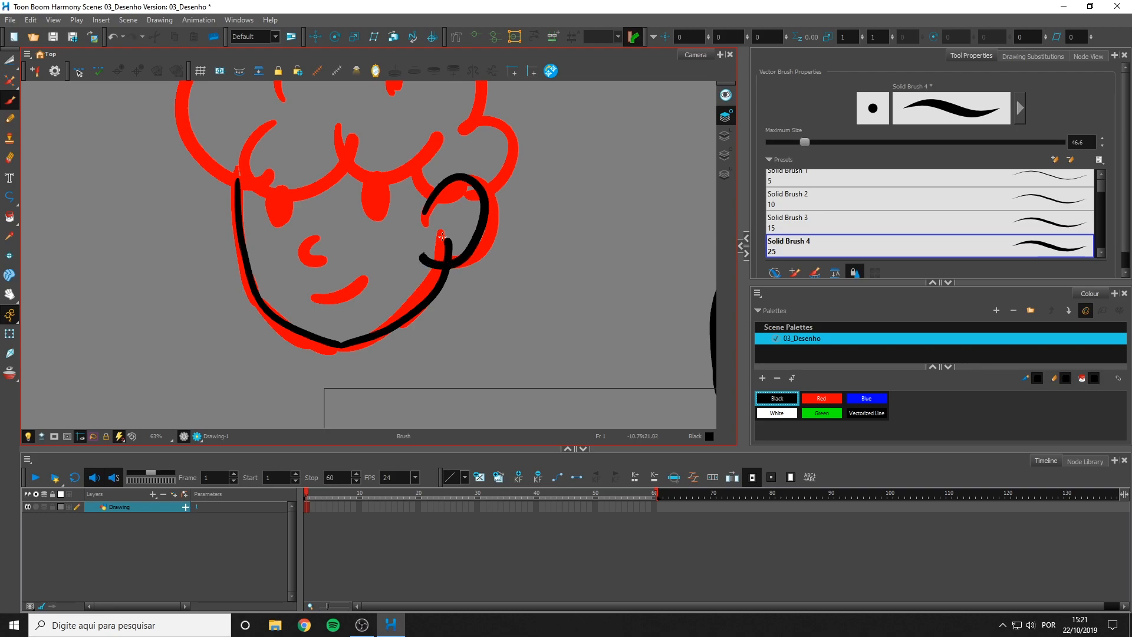
# Paint and undo a small black arrow pointing down at the ALT-T note
pyautogui.scroll(-2, 379, 154)
pyautogui.moveTo(379, 154)
pyautogui.mouseDown()
pyautogui.moveTo(467, 288)
pyautogui.moveTo(448, 295)
pyautogui.moveTo(429, 328)
pyautogui.moveTo(441, 319)
pyautogui.mouseUp()
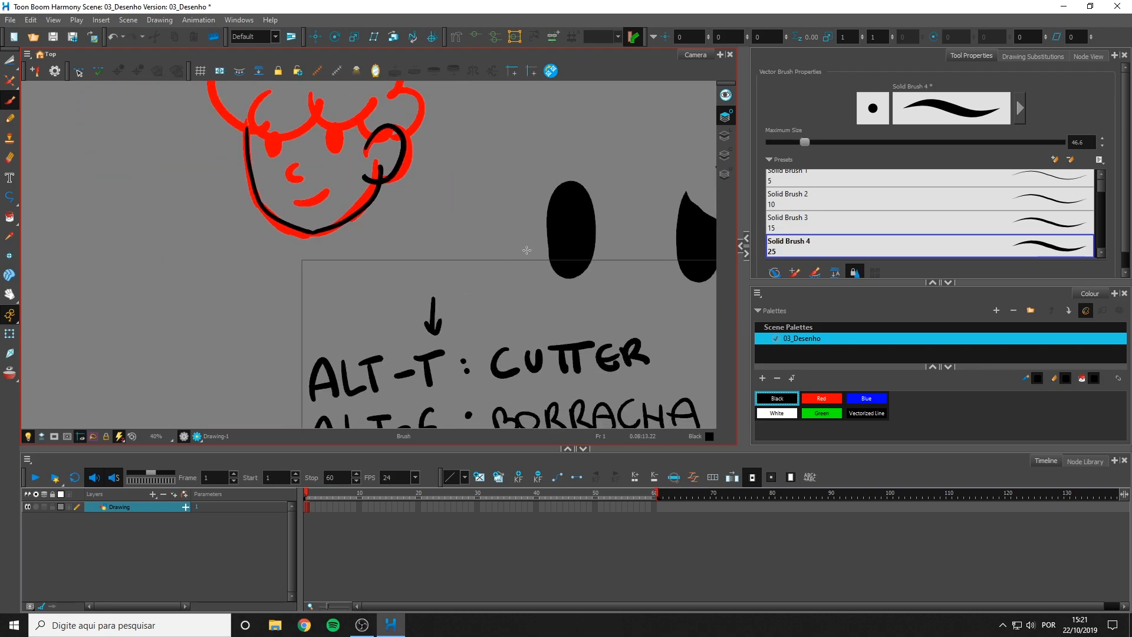
pyautogui.hotkey('ctrl', 'z')
pyautogui.hotkey('ctrl', 'z')
# Trim the overlapping line ends where the ear meets the jaw with the Cutter and check the corner up close
pyautogui.scroll(4, 342, 195)
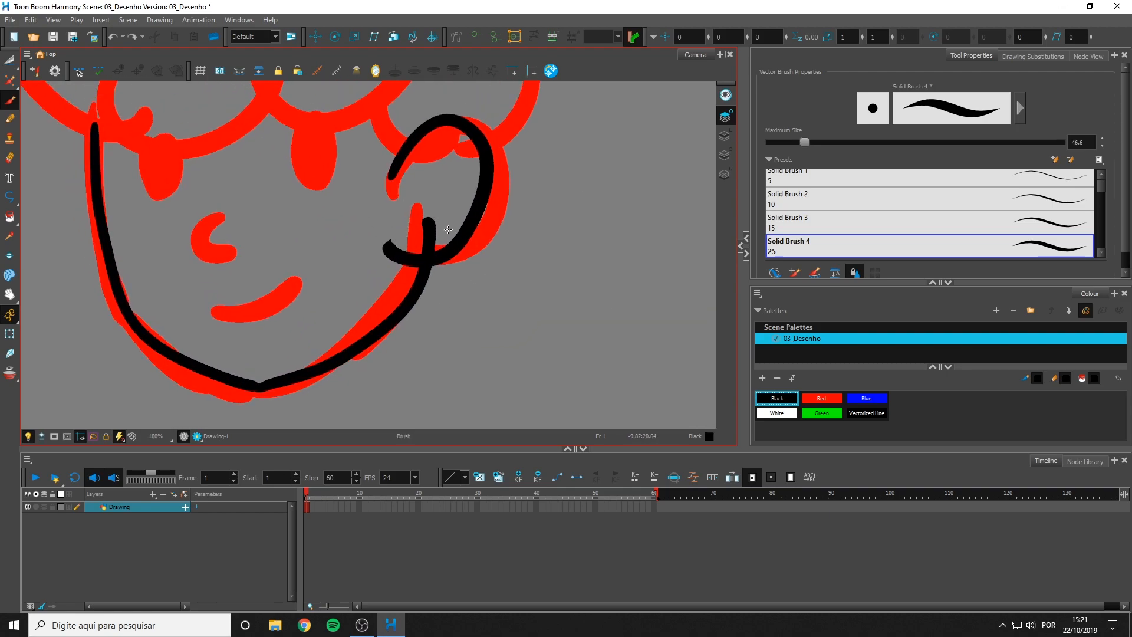
pyautogui.hotkey('alt', 't')
pyautogui.hotkey('alt', 'b')
pyautogui.moveTo(397, 250); pyautogui.dragTo(437, 253)
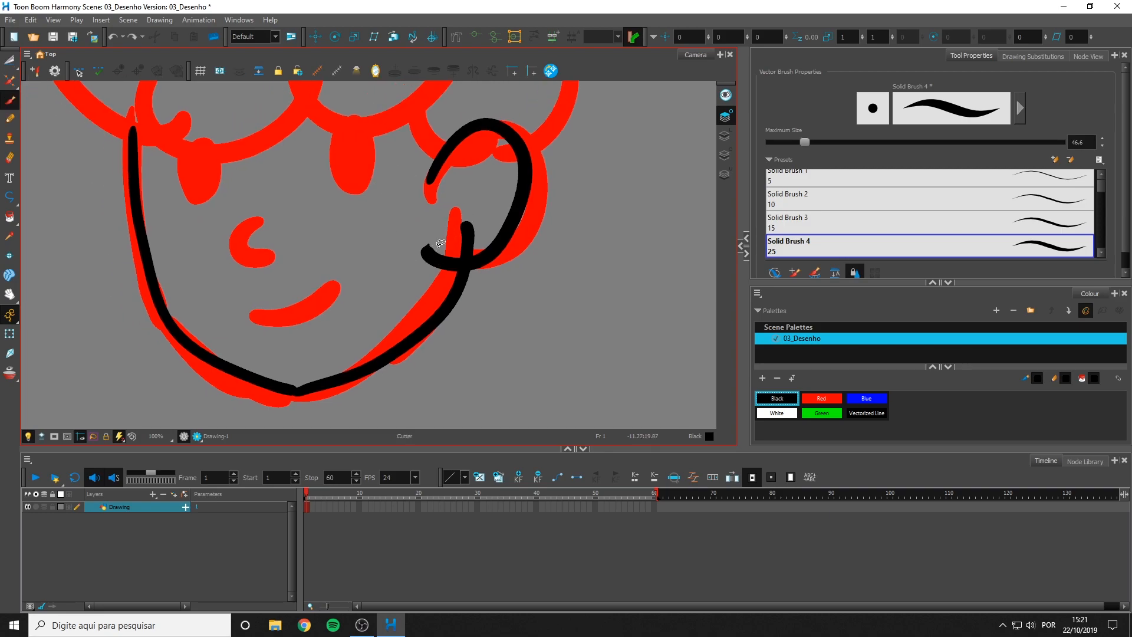
pyautogui.moveTo(442, 251); pyautogui.dragTo(419, 326)
pyautogui.moveTo(484, 227); pyautogui.dragTo(294, 319)
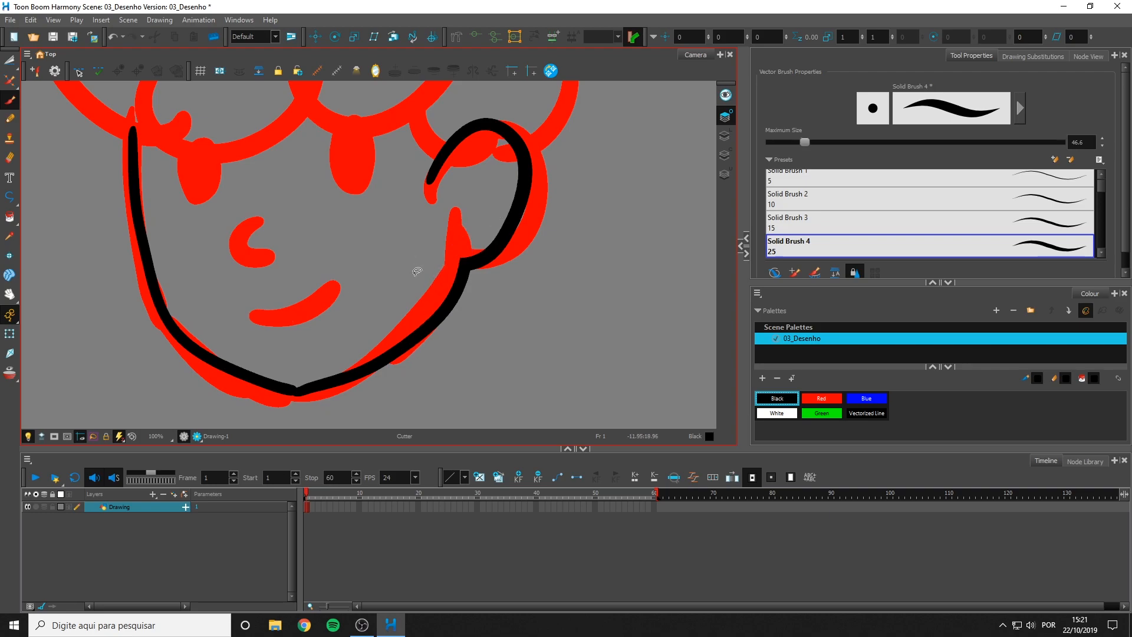
pyautogui.hotkey('alt', 'z')
pyautogui.click(467, 259)
pyautogui.click(467, 259)
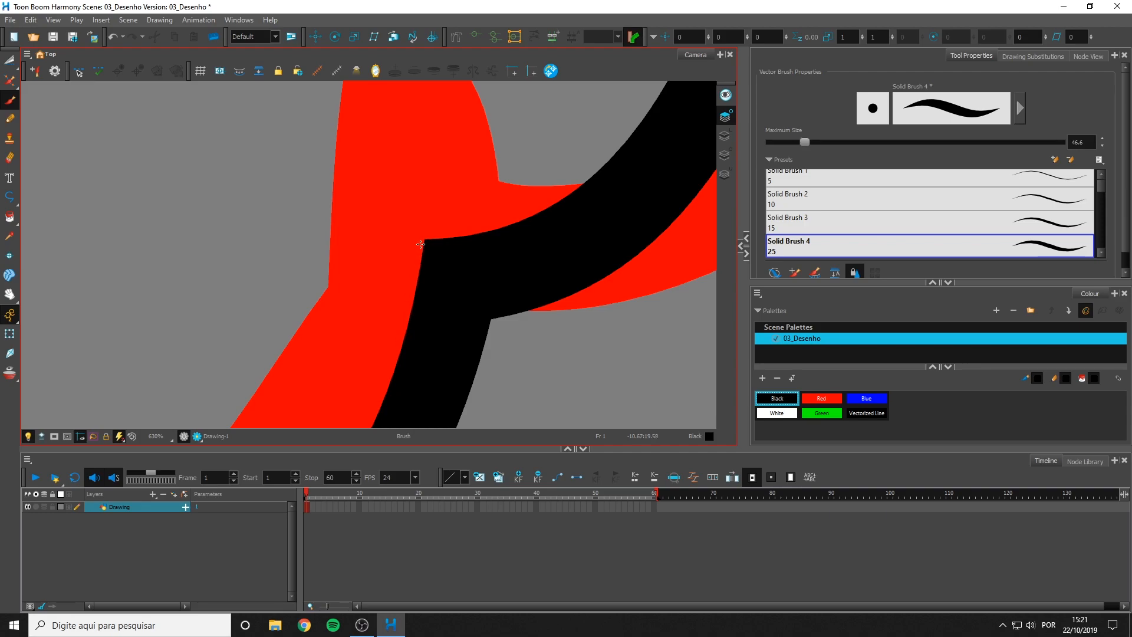
pyautogui.scroll(-9, 446, 219)
# Paint two solid black oval eyes over the red eyes
pyautogui.press('space')
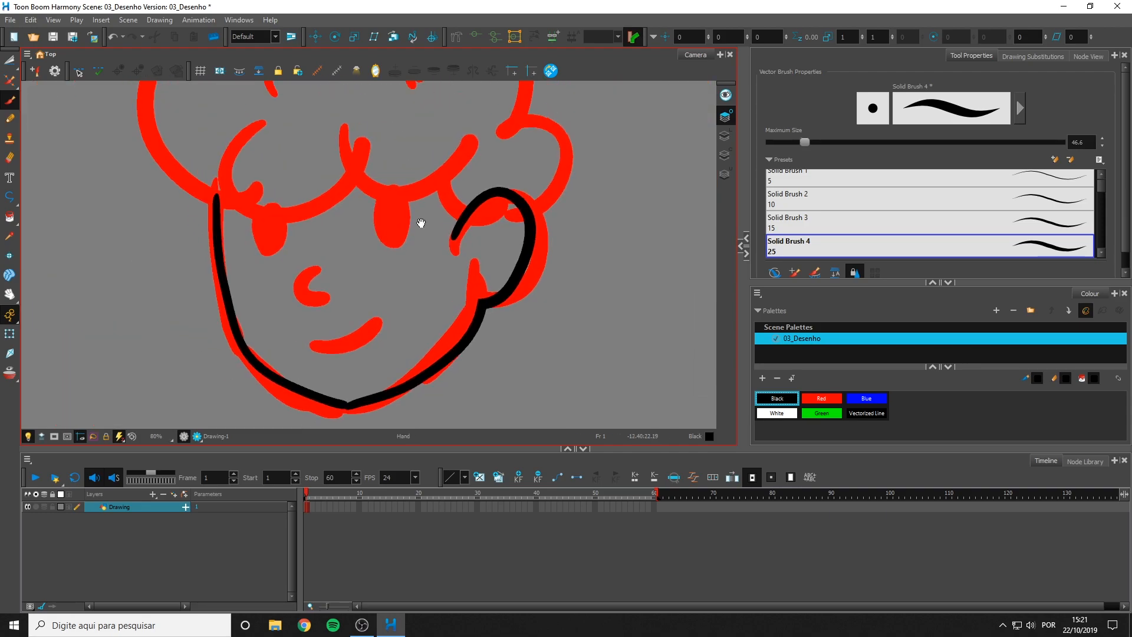
pyautogui.moveTo(308, 240)
pyautogui.mouseDown()
pyautogui.moveTo(334, 260)
pyautogui.moveTo(312, 259)
pyautogui.mouseUp()
pyautogui.moveTo(428, 227)
pyautogui.mouseDown()
pyautogui.moveTo(433, 276)
pyautogui.moveTo(435, 237)
pyautogui.mouseUp()
# Ink the hair's fringe in black as three overlapping arcs running across the tops of the eyes to the ear
pyautogui.press('space')
pyautogui.moveTo(278, 161)
pyautogui.mouseDown()
pyautogui.moveTo(315, 181)
pyautogui.moveTo(276, 251)
pyautogui.moveTo(377, 258)
pyautogui.moveTo(424, 221)
pyautogui.moveTo(372, 240)
pyautogui.moveTo(417, 261)
pyautogui.mouseUp()
pyautogui.scroll(-2, 312, 177)
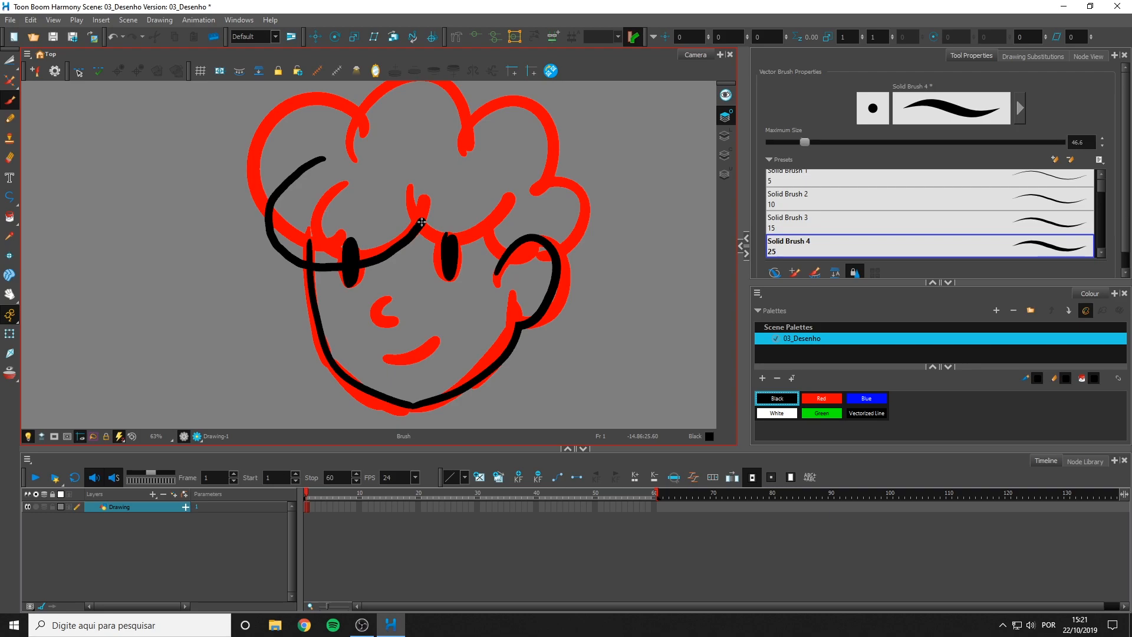
pyautogui.press('space')
pyautogui.moveTo(457, 221); pyautogui.dragTo(413, 224)
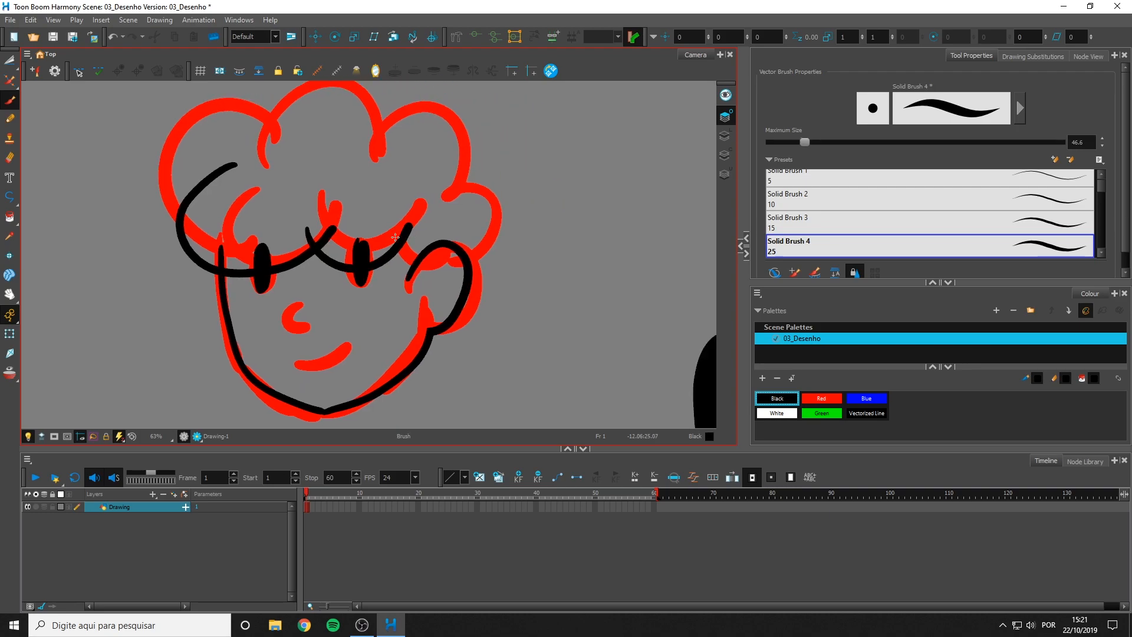
pyautogui.scroll(1, 365, 232)
pyautogui.scroll(1, 362, 233)
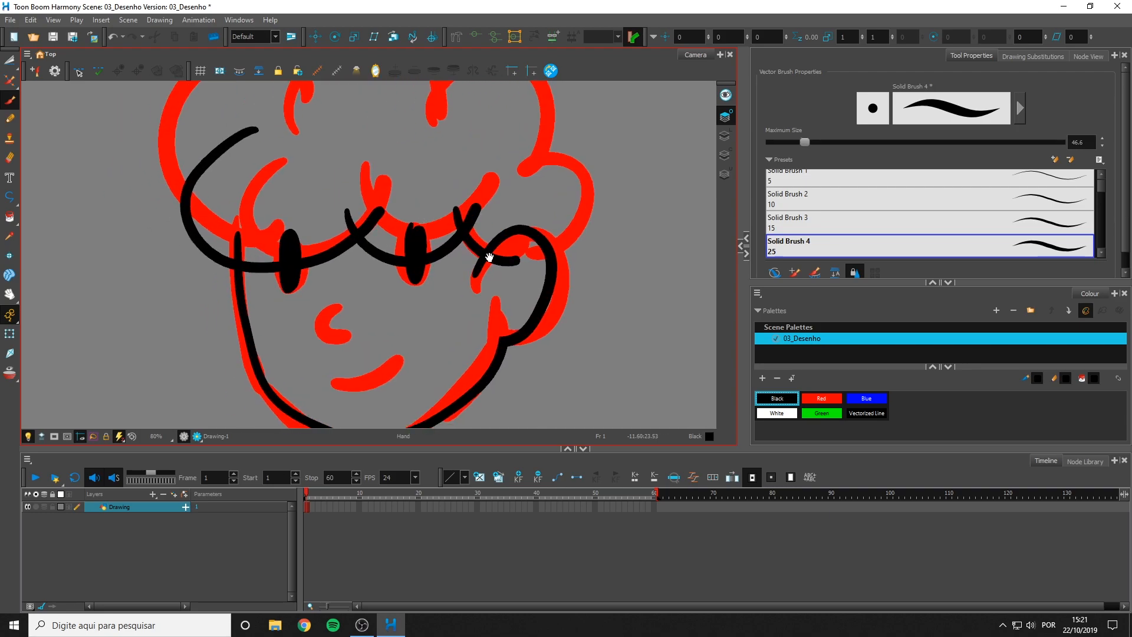
pyautogui.scroll(1, 544, 257)
# Cut away the parts of the eyes above the fringe and the crossing fringe ends with the Cutter
pyautogui.moveTo(456, 232); pyautogui.dragTo(557, 208)
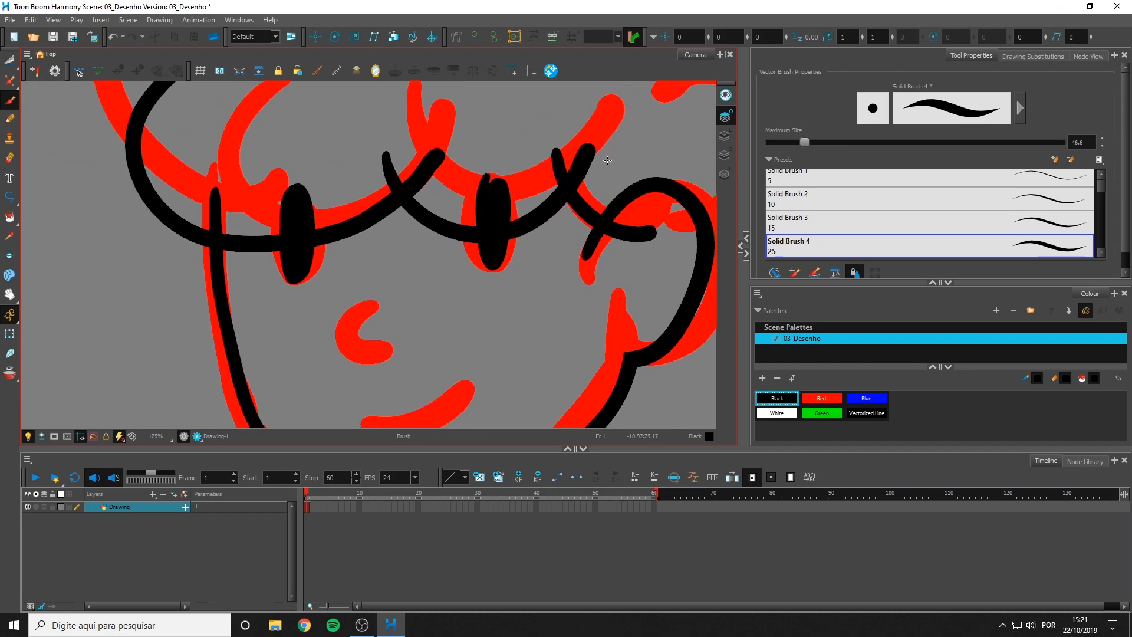
pyautogui.moveTo(315, 269); pyautogui.dragTo(328, 317)
pyautogui.hotkey('alt', 't')
pyautogui.moveTo(410, 232)
pyautogui.mouseDown()
pyautogui.moveTo(349, 223)
pyautogui.moveTo(423, 240)
pyautogui.moveTo(362, 195)
pyautogui.mouseUp()
pyautogui.moveTo(451, 184)
pyautogui.mouseDown()
pyautogui.moveTo(407, 177)
pyautogui.moveTo(420, 156)
pyautogui.moveTo(440, 191)
pyautogui.mouseUp()
pyautogui.scroll(-3, 416, 231)
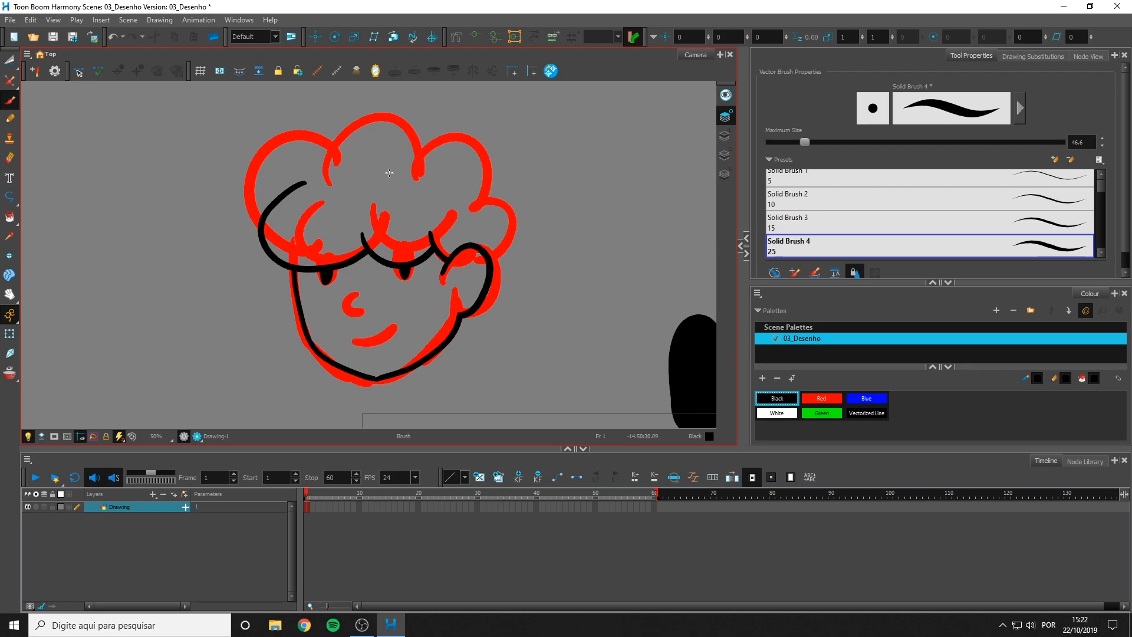
# Ink the outer hair curls and a round shape below the ear in black, trimming the overlapping ends with the Cutter
pyautogui.scroll(2, 381, 236)
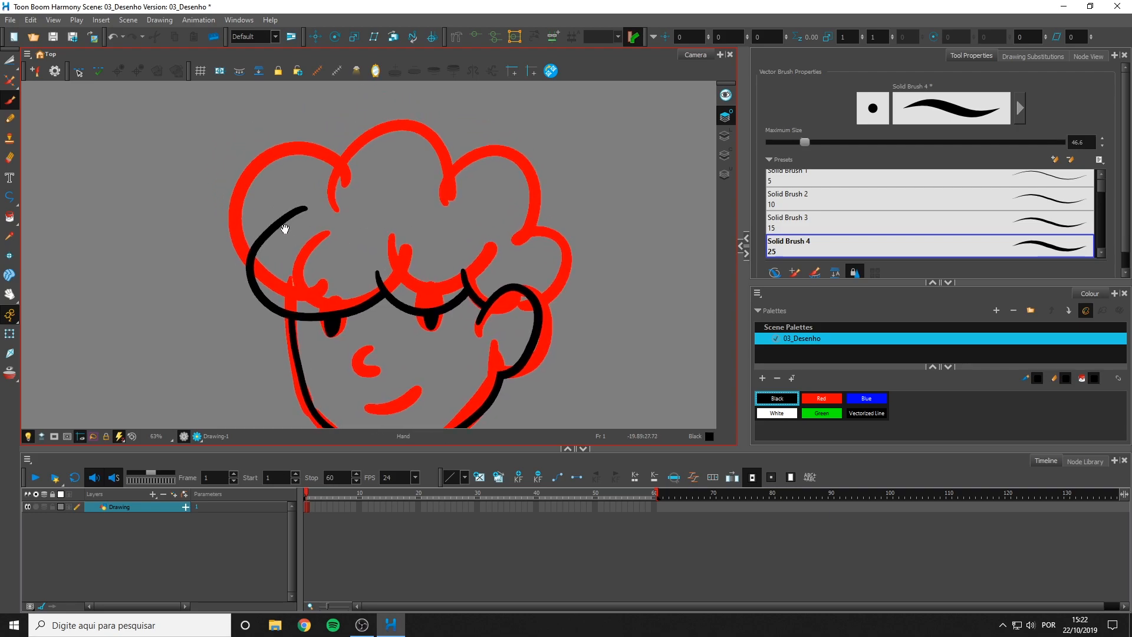
pyautogui.moveTo(270, 261)
pyautogui.mouseDown()
pyautogui.moveTo(235, 202)
pyautogui.moveTo(285, 148)
pyautogui.moveTo(371, 192)
pyautogui.mouseUp()
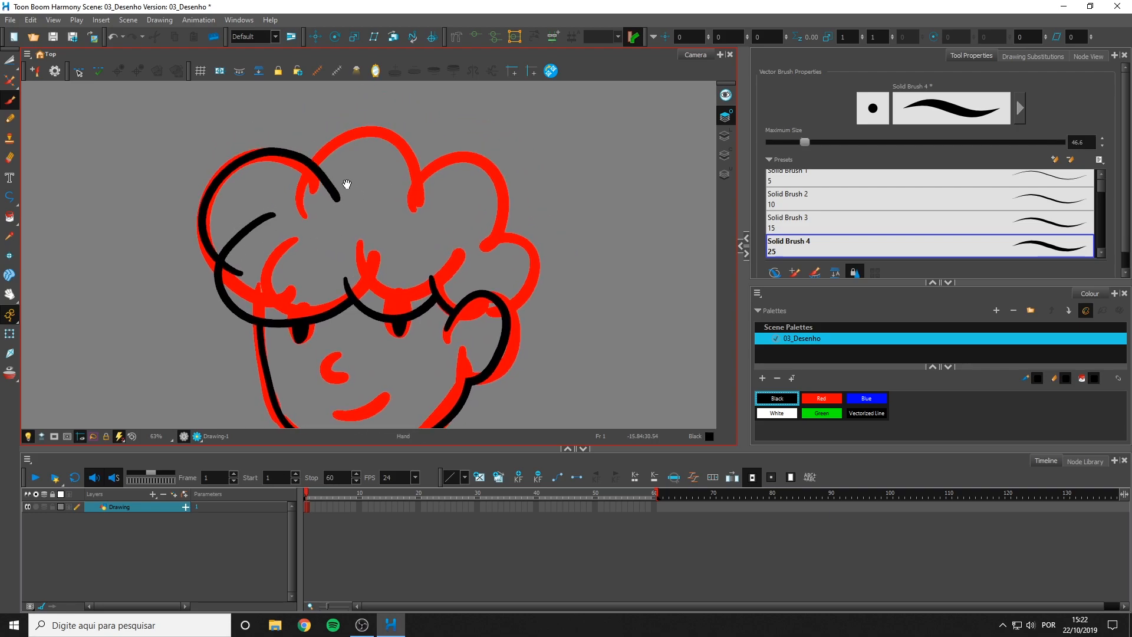
pyautogui.moveTo(299, 195)
pyautogui.mouseDown()
pyautogui.moveTo(337, 141)
pyautogui.moveTo(390, 144)
pyautogui.moveTo(420, 194)
pyautogui.moveTo(362, 162)
pyautogui.mouseUp()
pyautogui.moveTo(291, 167)
pyautogui.mouseDown()
pyautogui.moveTo(349, 126)
pyautogui.moveTo(413, 216)
pyautogui.moveTo(394, 233)
pyautogui.mouseUp()
pyautogui.moveTo(396, 158)
pyautogui.mouseDown()
pyautogui.moveTo(452, 167)
pyautogui.moveTo(458, 236)
pyautogui.moveTo(403, 255)
pyautogui.mouseUp()
pyautogui.moveTo(434, 203)
pyautogui.mouseDown()
pyautogui.moveTo(465, 230)
pyautogui.moveTo(370, 252)
pyautogui.moveTo(392, 298)
pyautogui.moveTo(451, 235)
pyautogui.moveTo(471, 231)
pyautogui.mouseUp()
pyautogui.moveTo(377, 206); pyautogui.dragTo(429, 210)
pyautogui.moveTo(334, 161)
pyautogui.mouseDown()
pyautogui.moveTo(423, 178)
pyautogui.moveTo(384, 159)
pyautogui.mouseUp()
pyautogui.moveTo(375, 242)
pyautogui.mouseDown()
pyautogui.moveTo(336, 231)
pyautogui.moveTo(398, 263)
pyautogui.moveTo(330, 265)
pyautogui.mouseUp()
pyautogui.moveTo(412, 276); pyautogui.dragTo(318, 237)
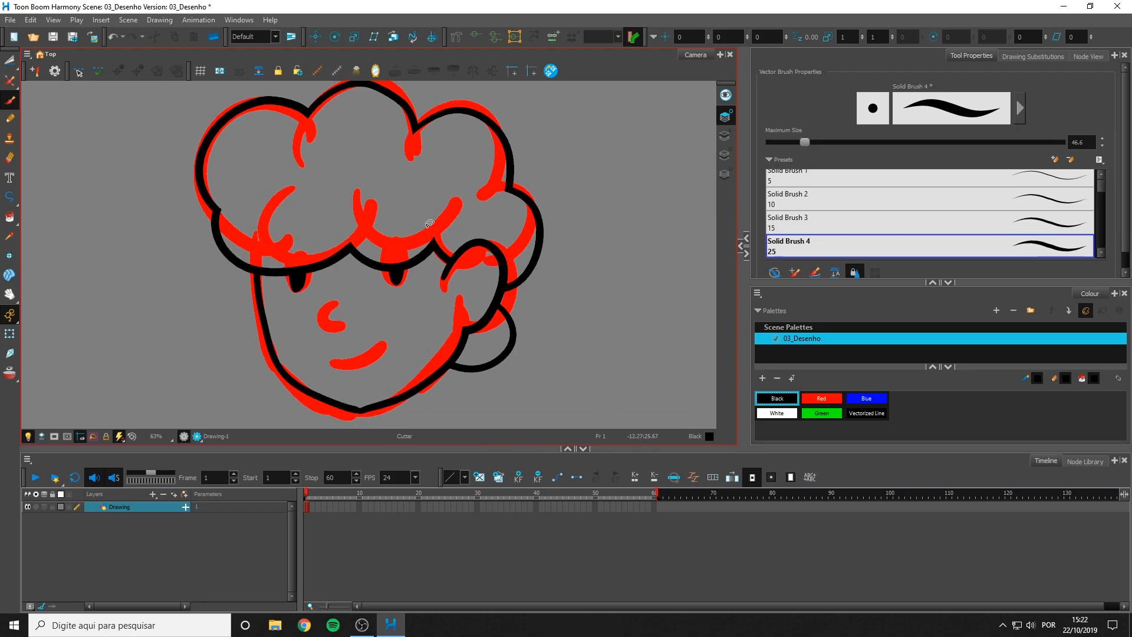
# Select the entire red sketch on the Colour Art layer and delete it
pyautogui.scroll(-3, 403, 229)
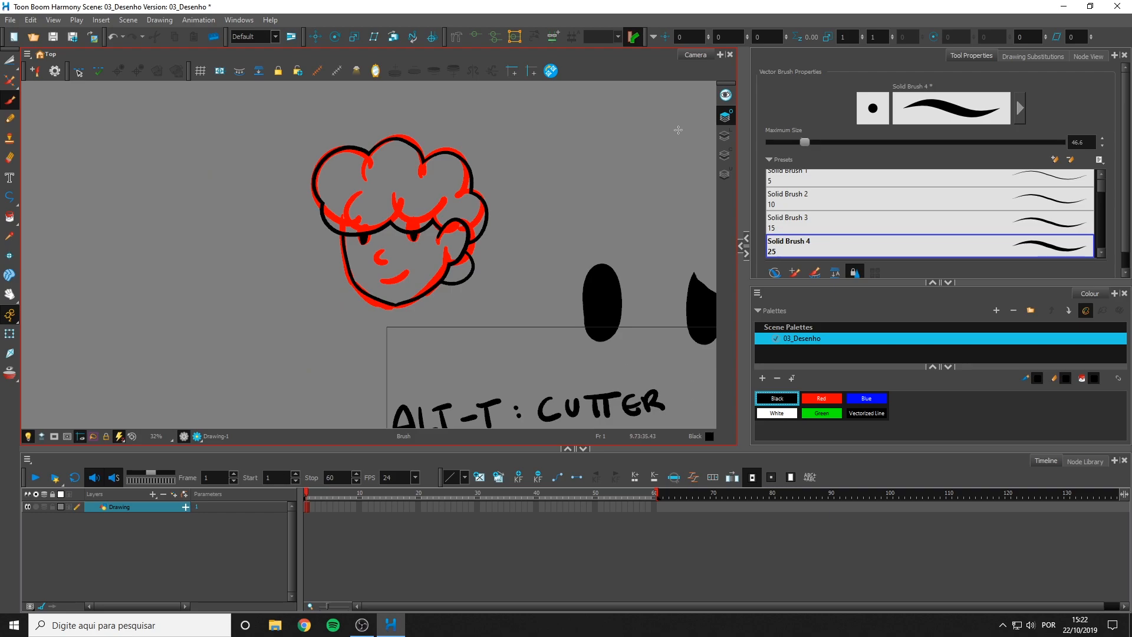
pyautogui.click(725, 135)
pyautogui.hotkey('alt', 's')
pyautogui.moveTo(548, 248)
pyautogui.mouseDown()
pyautogui.moveTo(298, 285)
pyautogui.moveTo(530, 177)
pyautogui.mouseUp()
pyautogui.press('Delete')
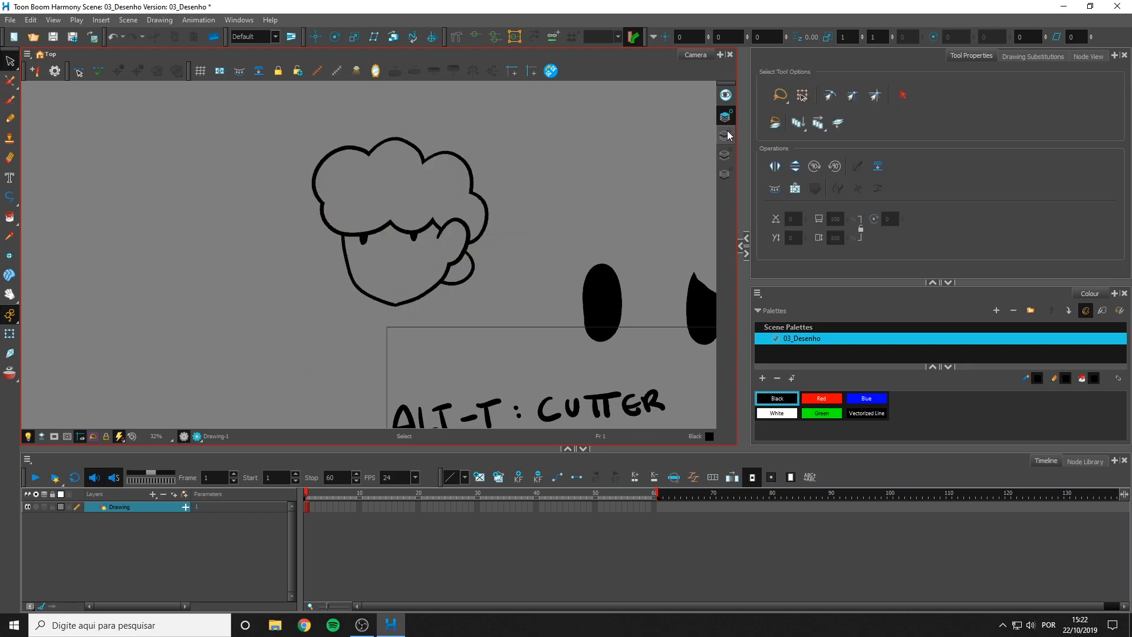
# Paint the nose and a small smile in black on the Line Art layer
pyautogui.hotkey('alt', 'b')
pyautogui.click(725, 116)
pyautogui.scroll(3, 384, 253)
pyautogui.moveTo(379, 250)
pyautogui.mouseDown()
pyautogui.moveTo(377, 270)
pyautogui.moveTo(416, 285)
pyautogui.mouseUp()
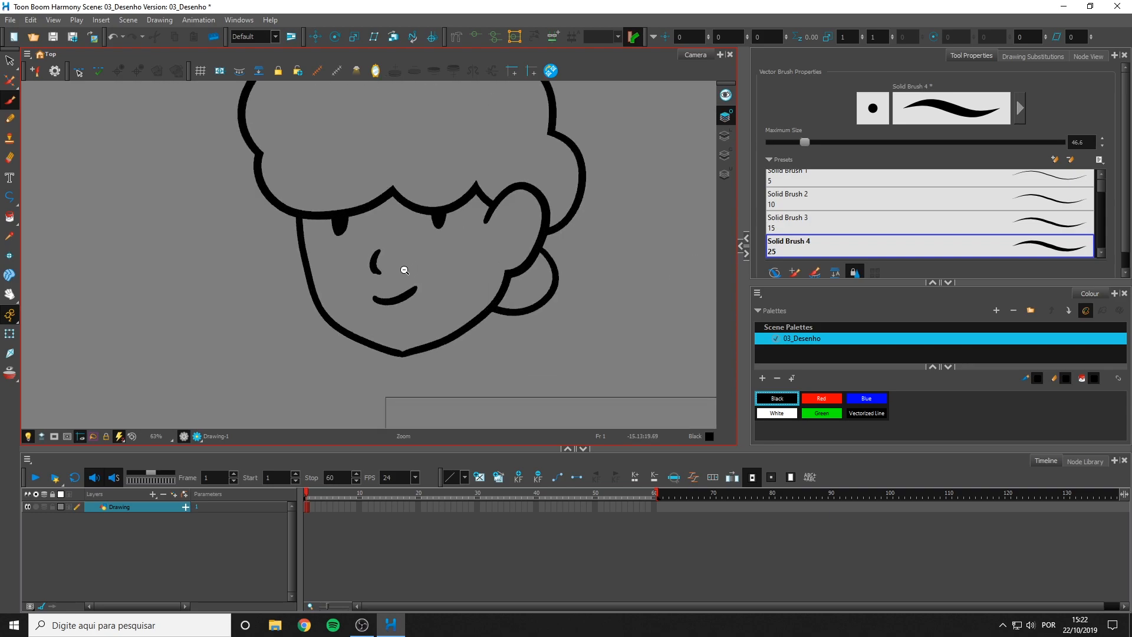
pyautogui.scroll(-3, 407, 265)
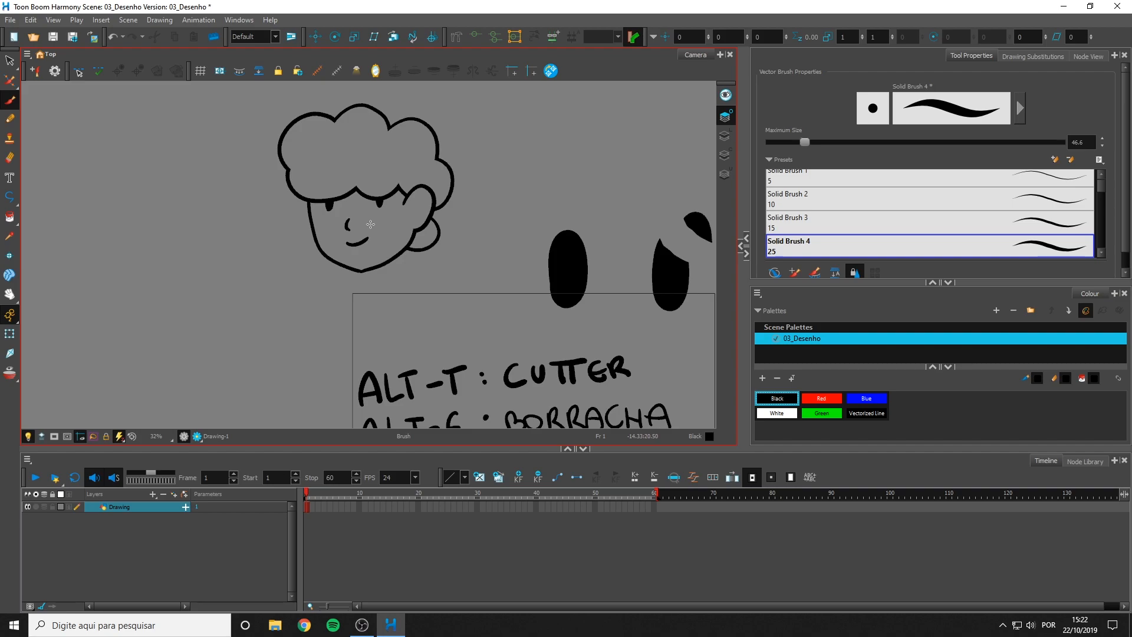
# Paint a long, slightly rising black line in the empty area between the head and the cut oval
pyautogui.moveTo(545, 216); pyautogui.dragTo(486, 300)
pyautogui.scroll(1, 489, 244)
pyautogui.moveTo(489, 242)
pyautogui.mouseDown()
pyautogui.moveTo(475, 261)
pyautogui.moveTo(639, 234)
pyautogui.mouseUp()
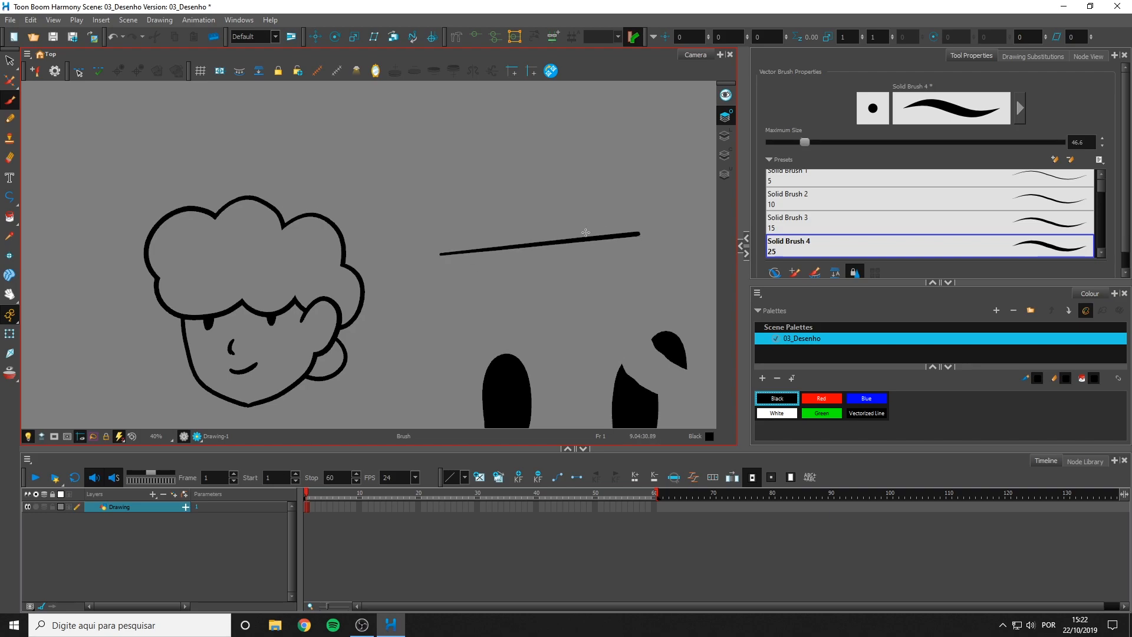
# Try to end a vertical line exactly on the slanted line, examine the junction up close and undo the stroke
pyautogui.moveTo(535, 246); pyautogui.dragTo(534, 141)
pyautogui.scroll(4, 541, 239)
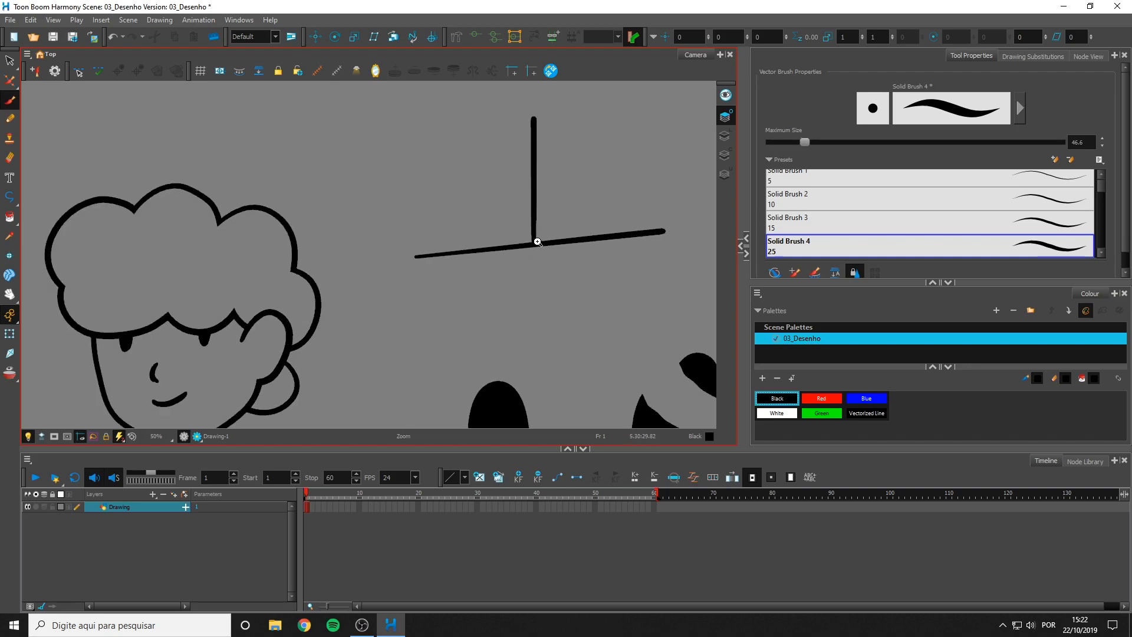
pyautogui.scroll(10, 511, 265)
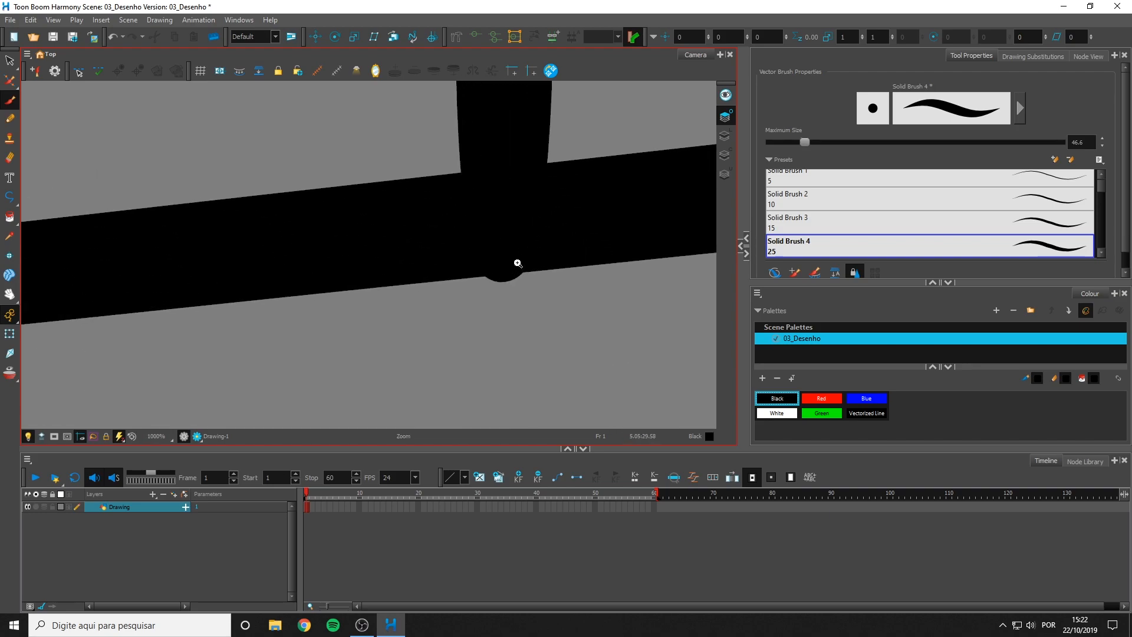
pyautogui.scroll(1, 503, 266)
pyautogui.scroll(-9, 510, 289)
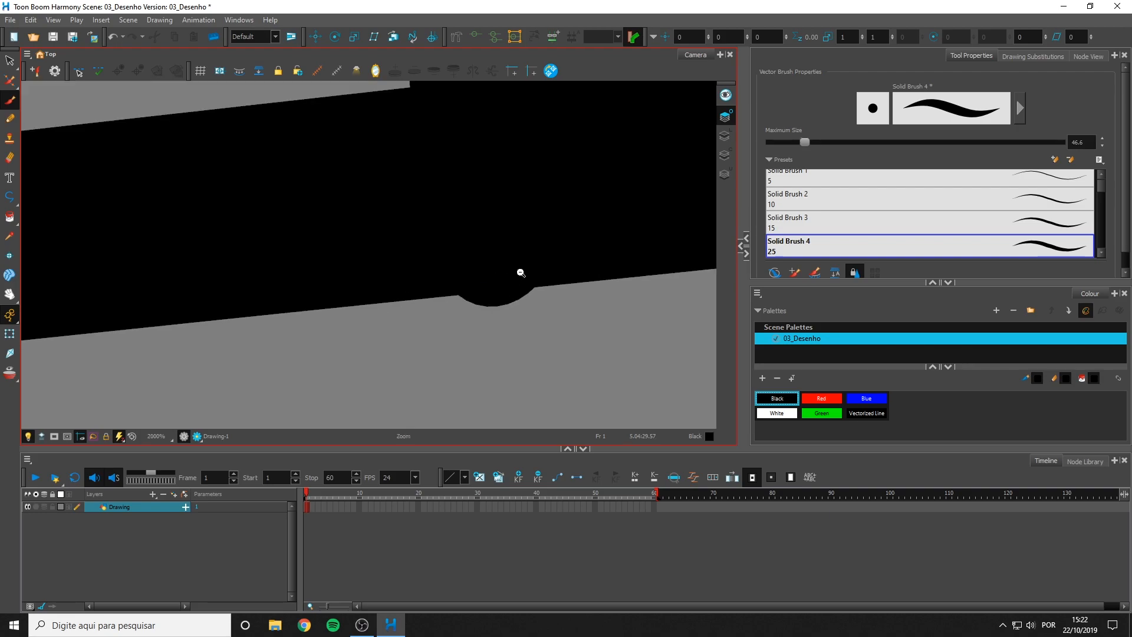
pyautogui.scroll(-4, 541, 279)
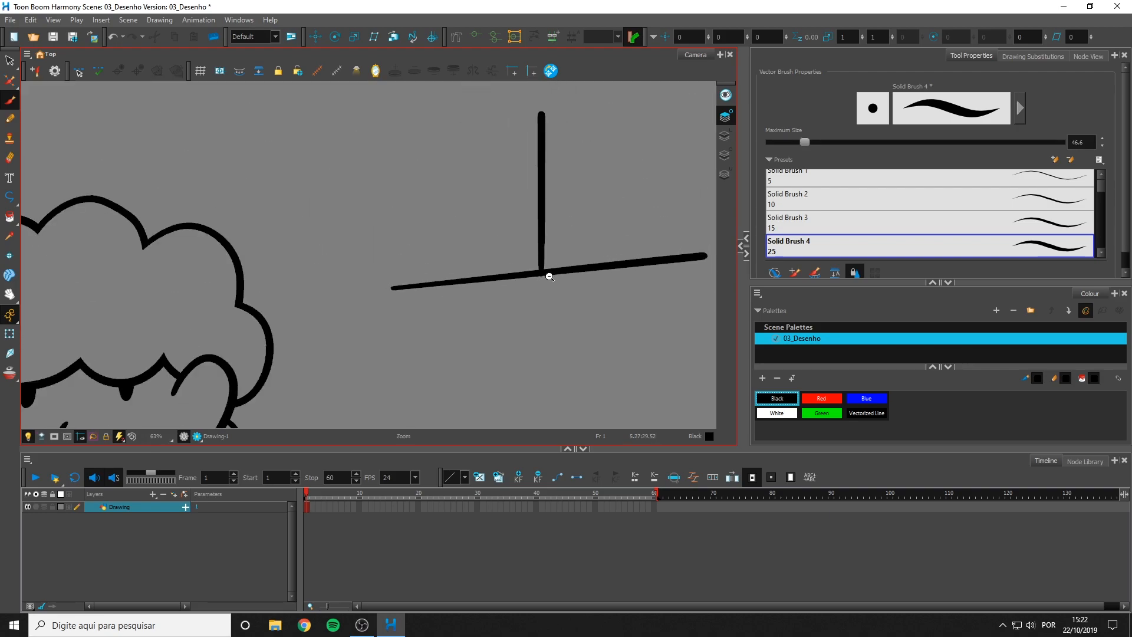
pyautogui.hotkey('ctrl', 'z')
# Paint two verticals across the slanted line and trim them with the Cutter, one to stand above it and one to hang below
pyautogui.moveTo(474, 357); pyautogui.dragTo(474, 134)
pyautogui.hotkey('alt', 't')
pyautogui.moveTo(477, 330)
pyautogui.mouseDown()
pyautogui.moveTo(490, 330)
pyautogui.moveTo(531, 207)
pyautogui.moveTo(500, 273)
pyautogui.mouseUp()
pyautogui.scroll(-2, 539, 328)
pyautogui.moveTo(529, 197); pyautogui.dragTo(530, 366)
pyautogui.moveTo(566, 272); pyautogui.dragTo(539, 279)
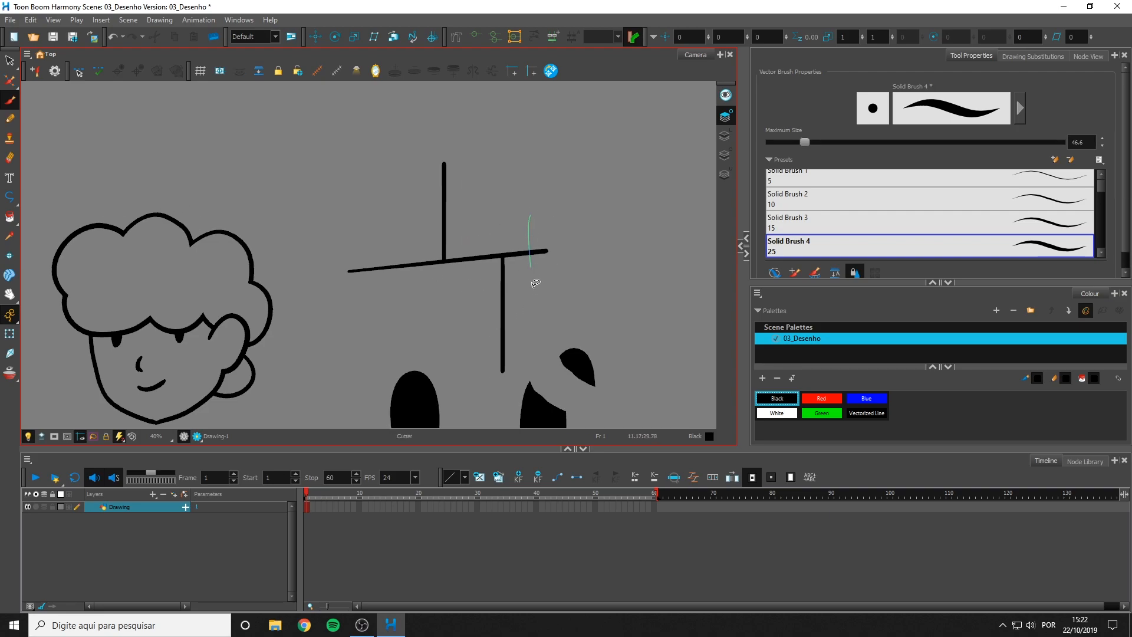
# Add the left and bottom sides to close a rectangle under the slanted line, trimming the protruding ends with the Cutter
pyautogui.moveTo(501, 236); pyautogui.dragTo(554, 266)
pyautogui.moveTo(540, 278); pyautogui.dragTo(638, 253)
pyautogui.hotkey('alt', 'b')
pyautogui.moveTo(468, 206); pyautogui.dragTo(468, 344)
pyautogui.moveTo(441, 322)
pyautogui.mouseDown()
pyautogui.moveTo(631, 330)
pyautogui.moveTo(595, 351)
pyautogui.moveTo(436, 315)
pyautogui.mouseUp()
pyautogui.hotkey('alt', 't')
pyautogui.moveTo(439, 233); pyautogui.dragTo(457, 248)
pyautogui.moveTo(460, 203); pyautogui.dragTo(475, 238)
pyautogui.moveTo(459, 327); pyautogui.dragTo(474, 348)
pyautogui.scroll(-1, 513, 267)
pyautogui.scroll(-1, 513, 266)
pyautogui.moveTo(489, 231); pyautogui.dragTo(438, 126)
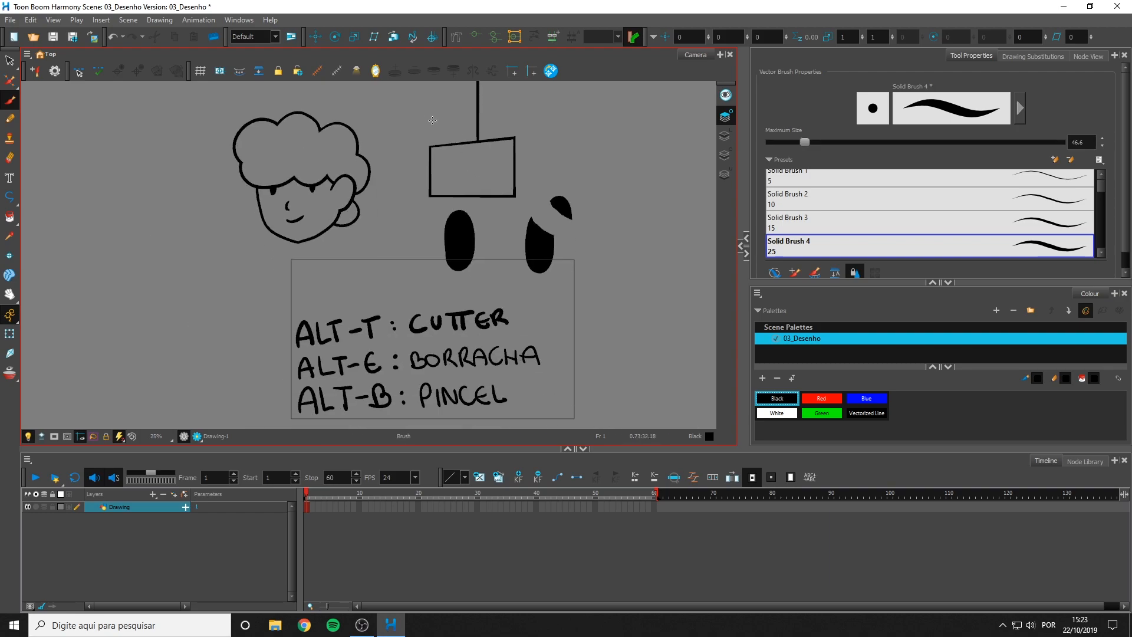